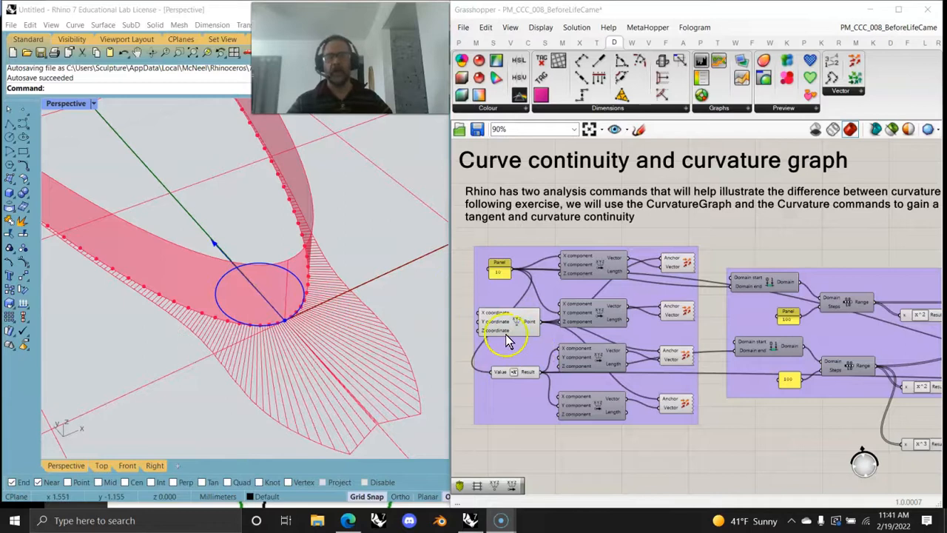
# - Select the four Vector Display components and limit the viewport preview to selected components only
pyautogui.moveTo(466, 243); pyautogui.dragTo(711, 442)
pyautogui.scroll(-2, 272, 342)
pyautogui.moveTo(272, 342); pyautogui.dragTo(373, 334, button='right')
pyautogui.moveTo(721, 465); pyautogui.dragTo(681, 253)
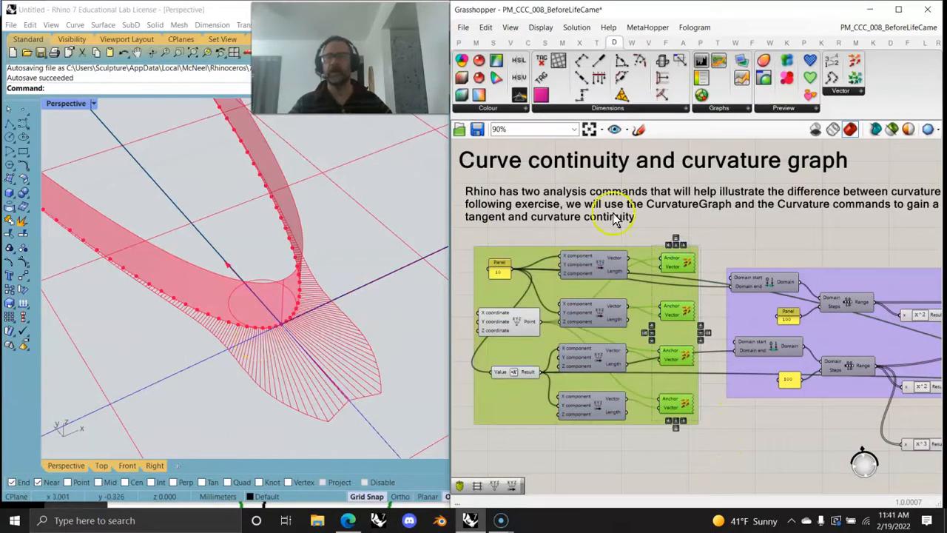
pyautogui.click(891, 130)
pyautogui.click(271, 347)
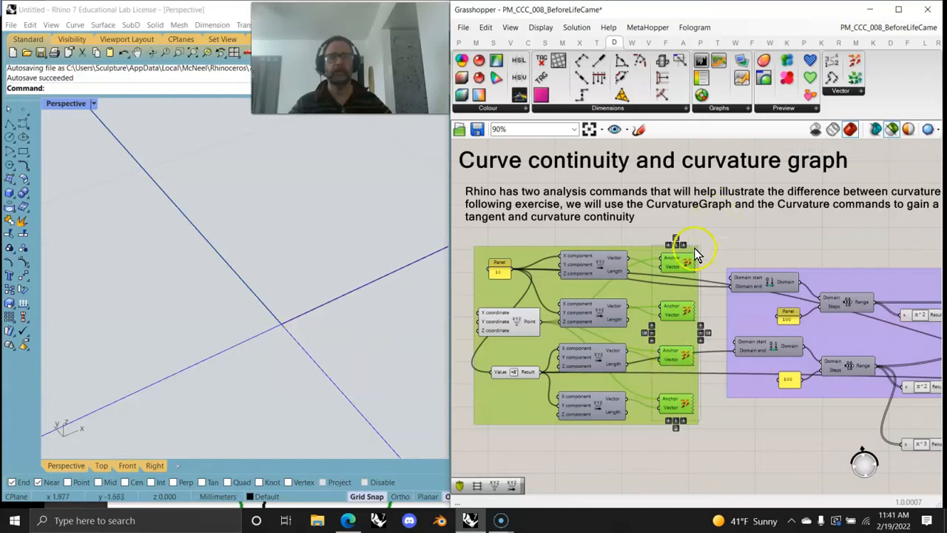
# - Preview the topmost Vector Display component alone and all four axis vectors together
pyautogui.click(721, 235)
pyautogui.click(677, 263)
pyautogui.scroll(-4, 274, 343)
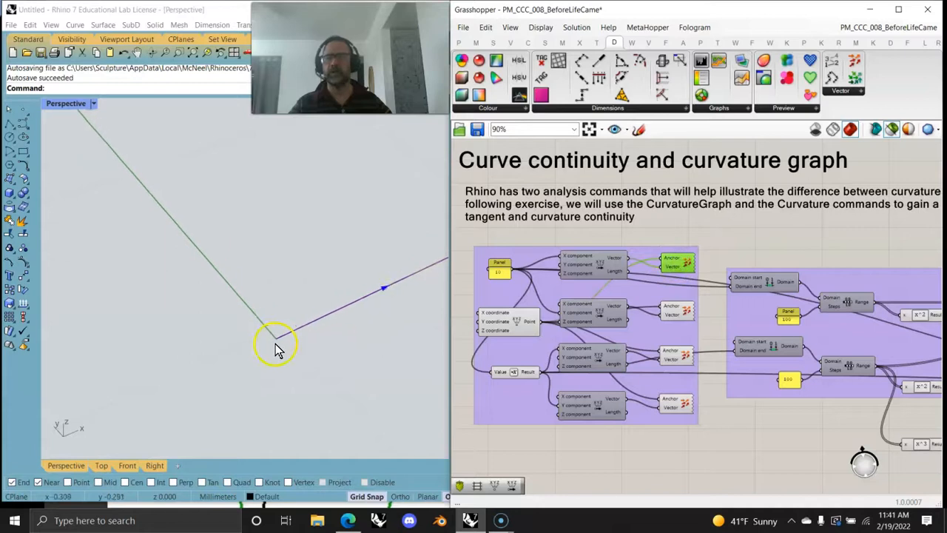
pyautogui.moveTo(707, 456); pyautogui.dragTo(661, 241)
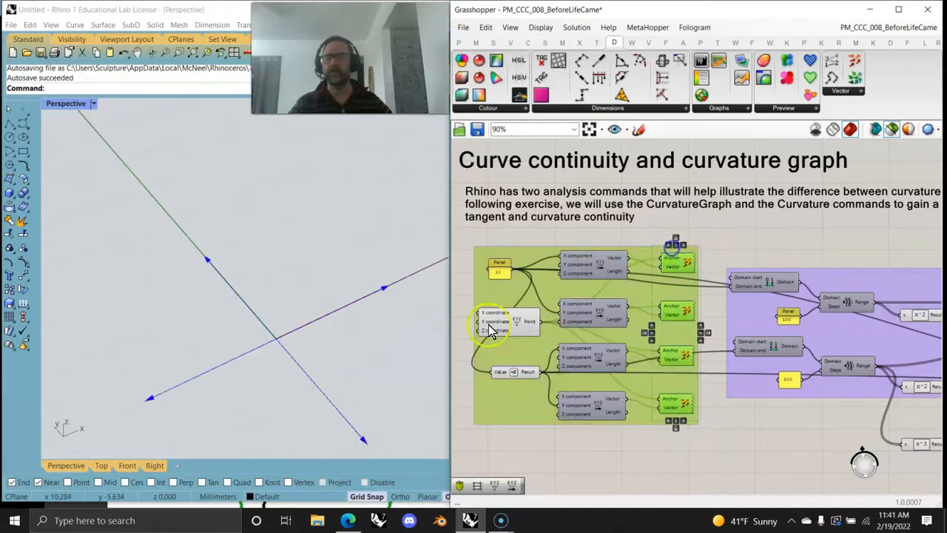
pyautogui.moveTo(322, 383); pyautogui.dragTo(320, 361, button='right')
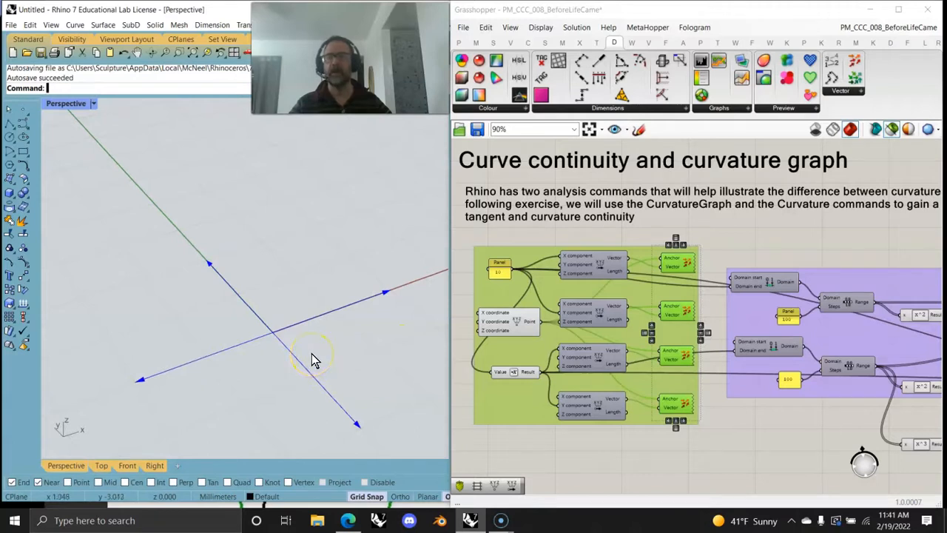
# - Preview the points generated by the upper and lower XYZ point components in the second group
pyautogui.moveTo(801, 423); pyautogui.dragTo(467, 383, button='right')
pyautogui.click(692, 275)
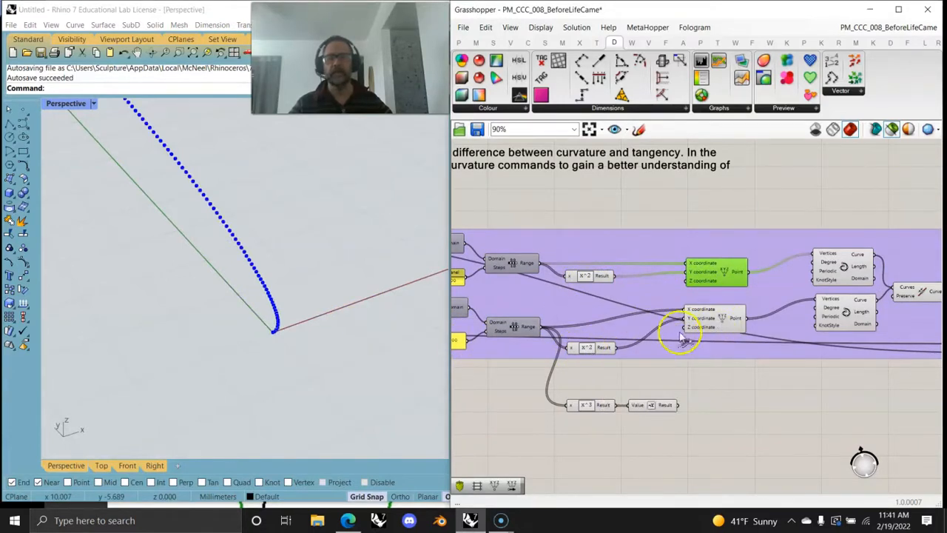
pyautogui.moveTo(525, 394); pyautogui.dragTo(687, 398, button='right')
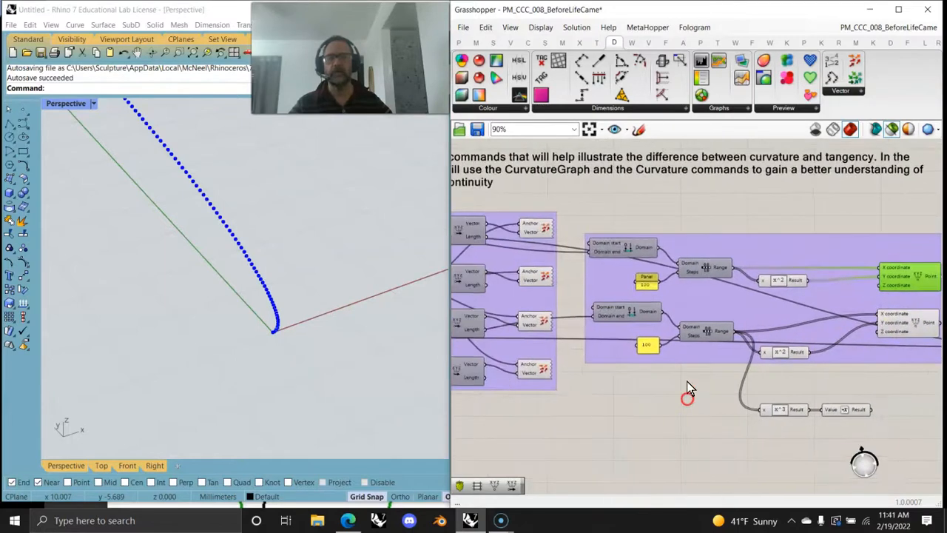
pyautogui.moveTo(562, 423); pyautogui.dragTo(791, 407, button='right')
pyautogui.click(607, 321)
pyautogui.moveTo(736, 350); pyautogui.dragTo(465, 344, button='right')
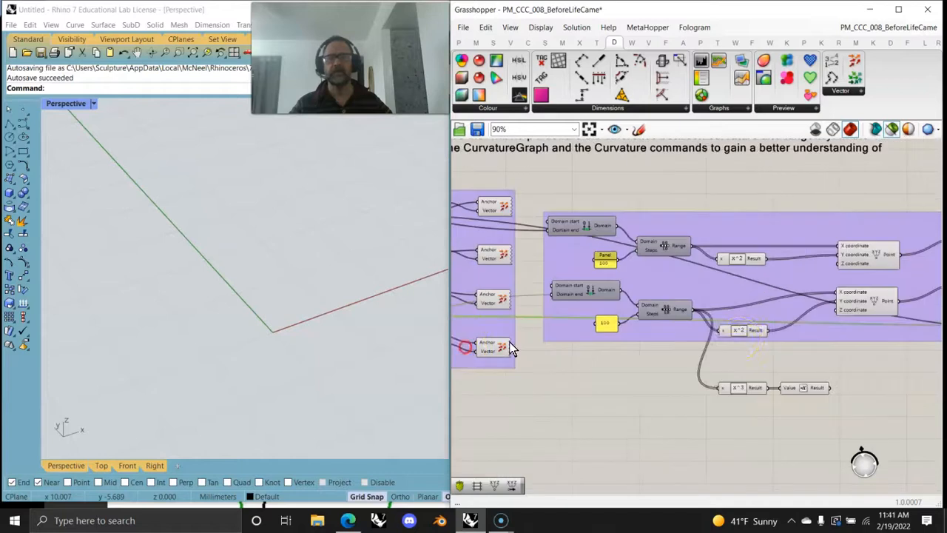
pyautogui.click(873, 303)
pyautogui.moveTo(872, 302); pyautogui.dragTo(670, 330, button='right')
pyautogui.click(671, 281)
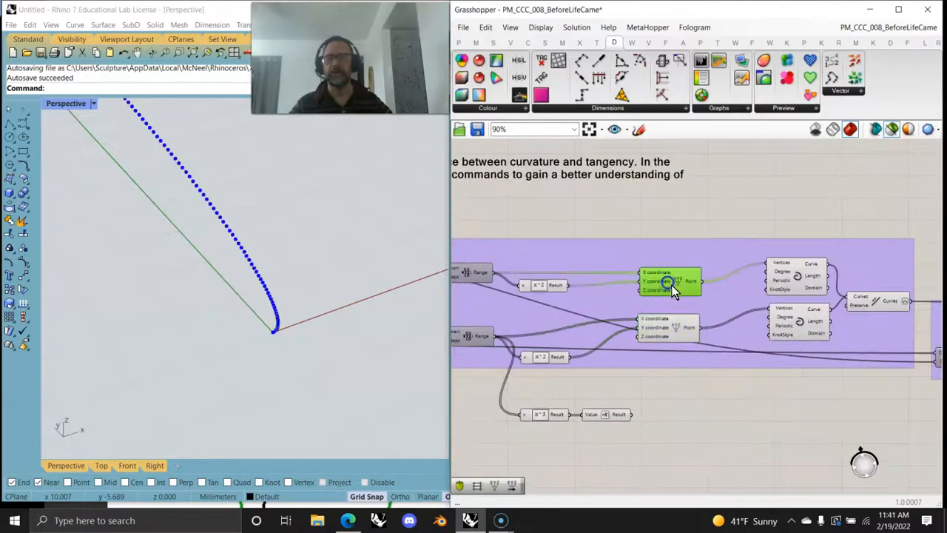
# - Preview the lower and upper curves interpolated through the points and the single curve that joins them
pyautogui.click(783, 337)
pyautogui.click(798, 277)
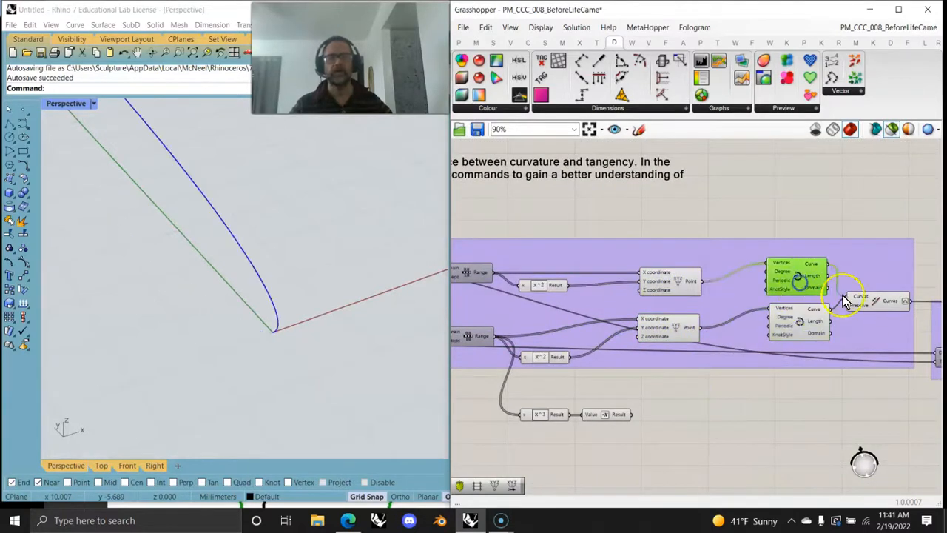
pyautogui.click(876, 301)
pyautogui.moveTo(255, 325)
pyautogui.mouseDown(button='right')
pyautogui.moveTo(247, 317)
pyautogui.moveTo(261, 385)
pyautogui.moveTo(246, 331)
pyautogui.mouseUp(button='right')
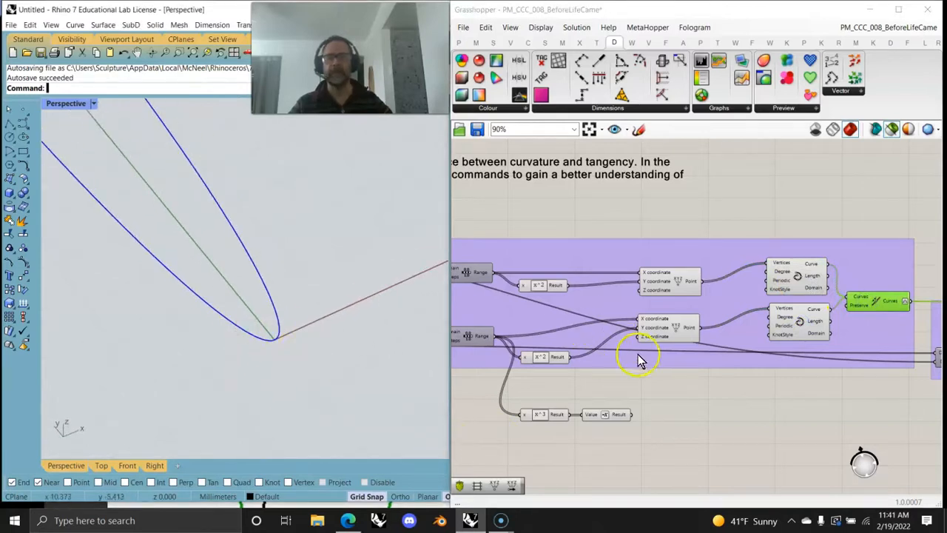
# - Try feeding the negated x^3 result into the lower point component's Y coordinate, and reconnect the x^2 result
pyautogui.scroll(3, 537, 453)
pyautogui.click(560, 411)
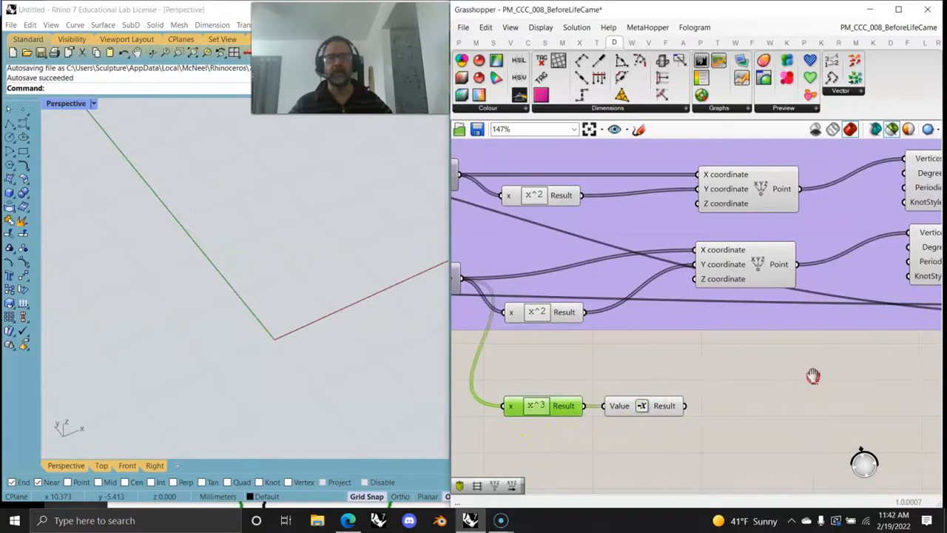
pyautogui.scroll(-3, 738, 359)
pyautogui.click(855, 268)
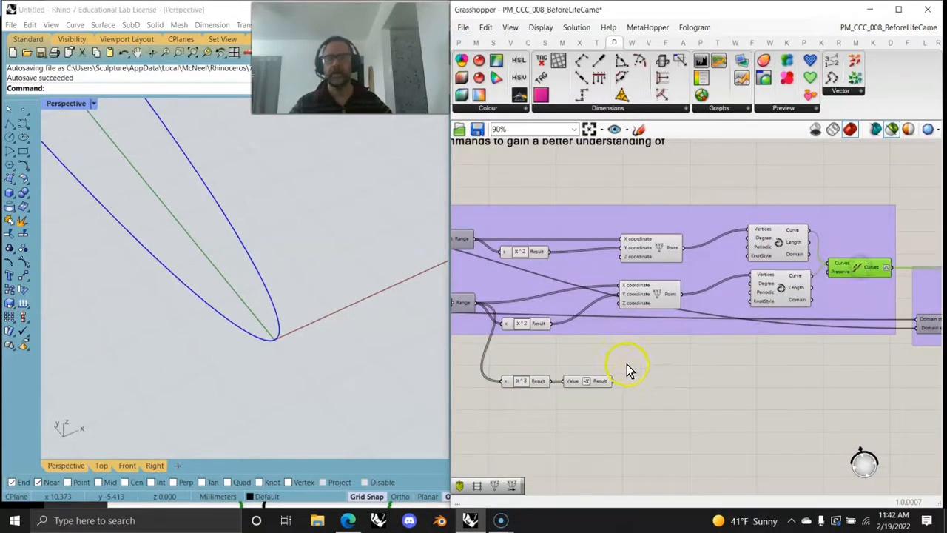
pyautogui.moveTo(614, 314); pyautogui.dragTo(614, 296)
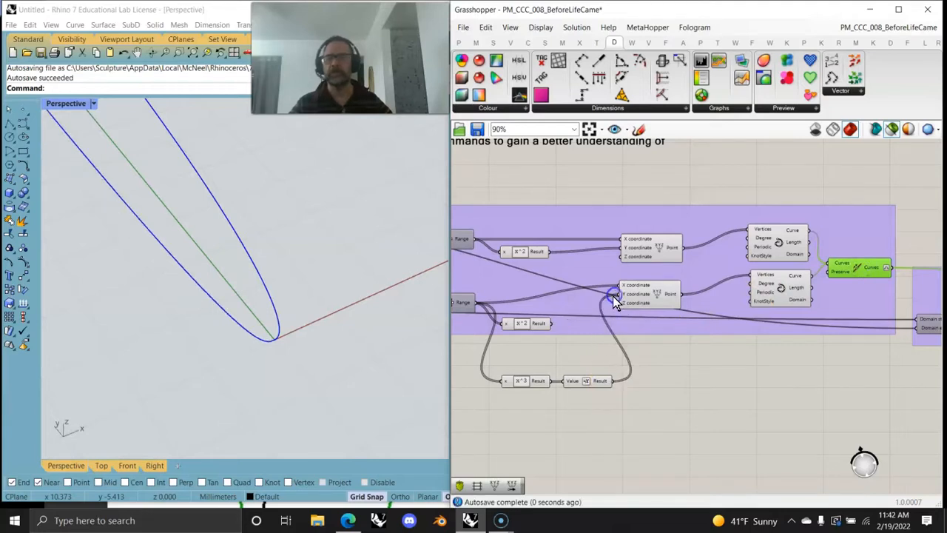
pyautogui.moveTo(285, 328); pyautogui.dragTo(261, 336, button='right')
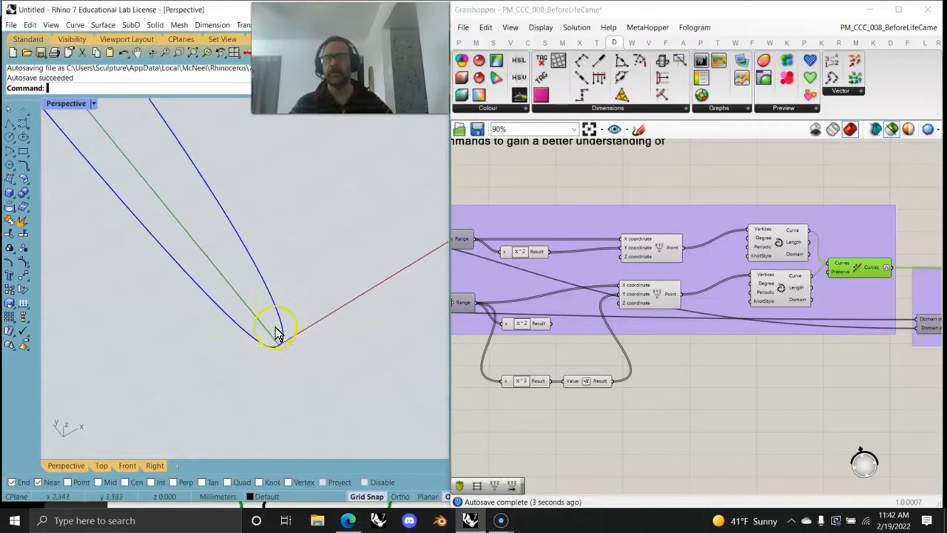
pyautogui.moveTo(281, 348); pyautogui.dragTo(271, 364, button='right')
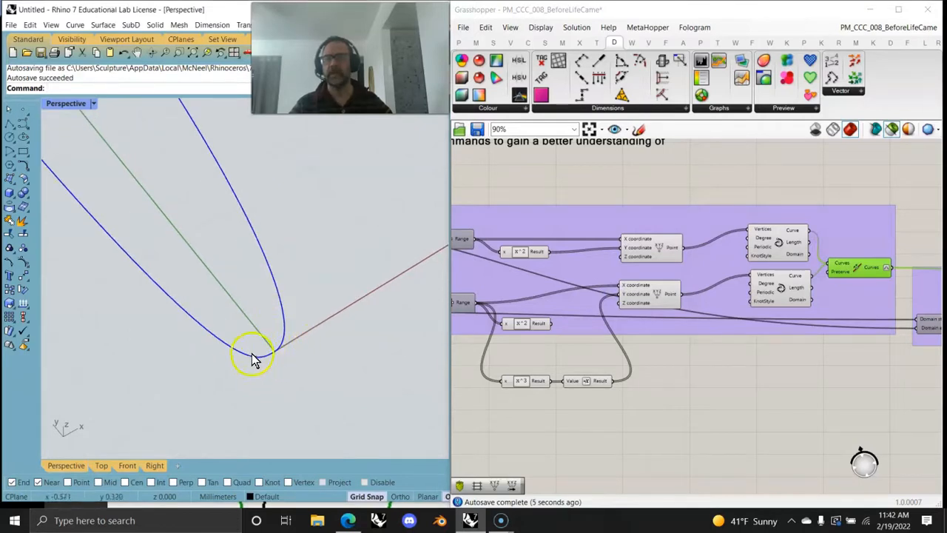
pyautogui.moveTo(551, 325); pyautogui.dragTo(618, 303)
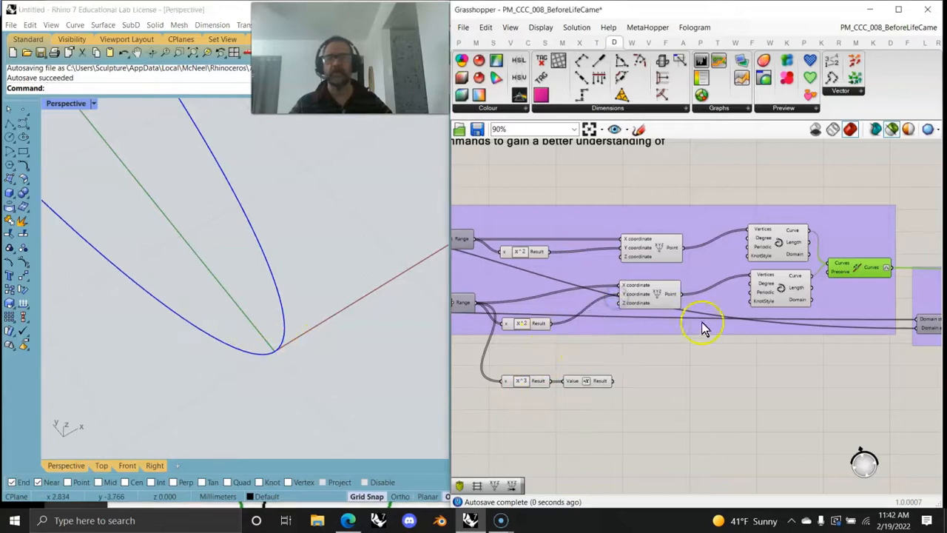
# - Preview the rectangle that serves as the trimming region for the joined curve
pyautogui.scroll(-3, 703, 324)
pyautogui.moveTo(793, 368); pyautogui.dragTo(670, 362, button='right')
pyautogui.scroll(3, 726, 318)
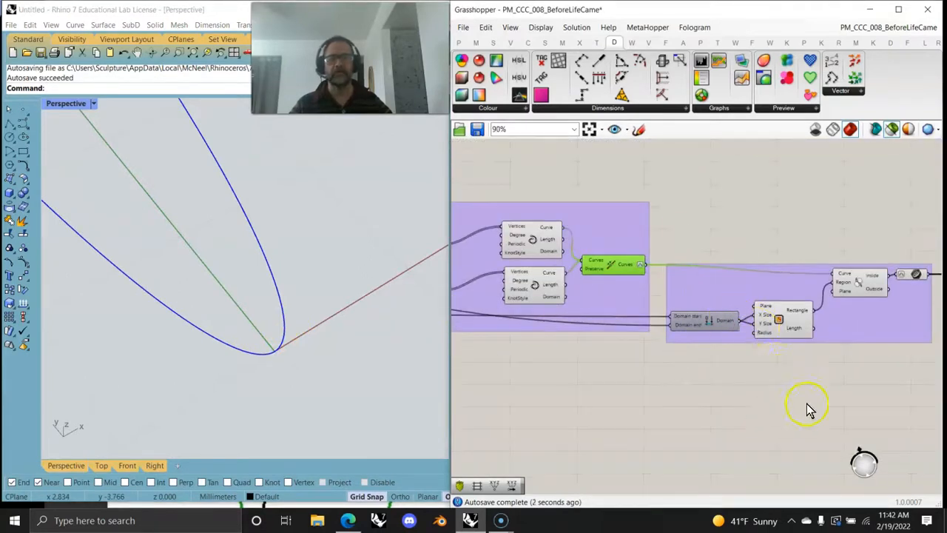
pyautogui.moveTo(808, 409); pyautogui.dragTo(725, 410, button='right')
pyautogui.moveTo(243, 338); pyautogui.dragTo(262, 345, button='right')
pyautogui.moveTo(793, 372); pyautogui.dragTo(667, 378, button='right')
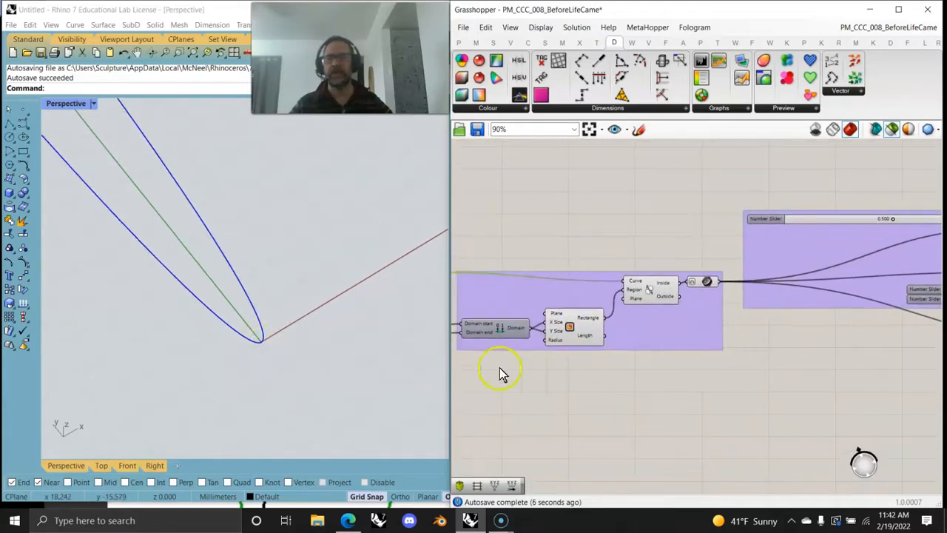
pyautogui.moveTo(300, 326); pyautogui.dragTo(234, 333, button='right')
pyautogui.click(566, 342)
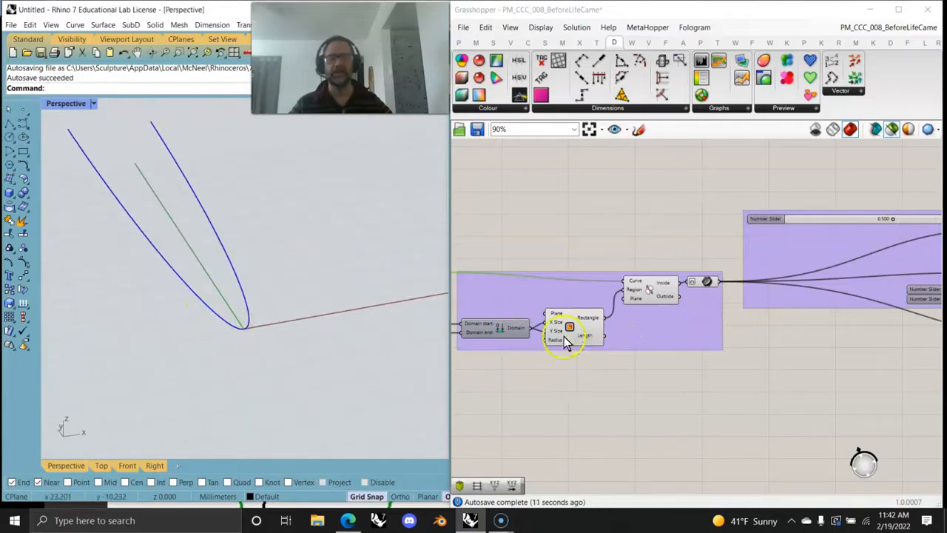
pyautogui.click(572, 327)
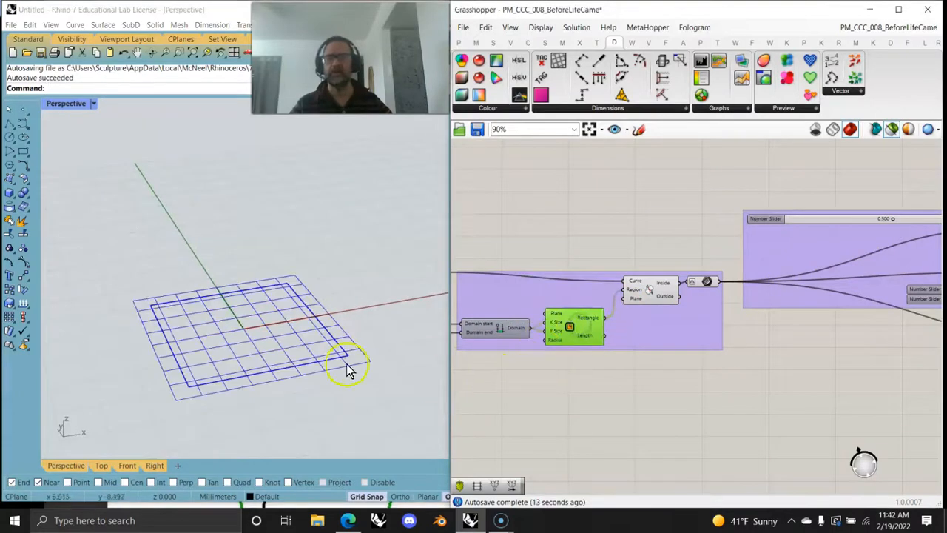
# - Add the labelling component with the Exceptions input above the Rectangle component to show component names on the canvas
pyautogui.scroll(3, 628, 318)
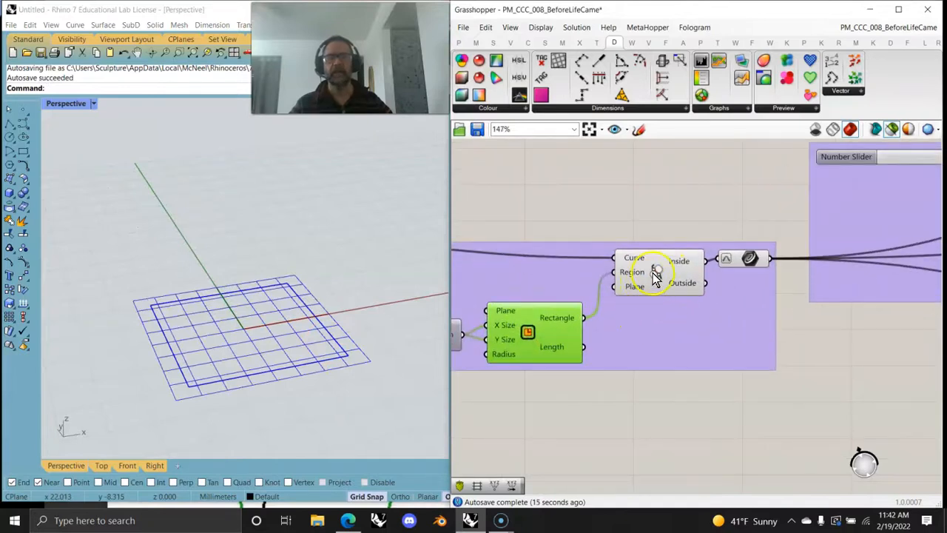
pyautogui.click(459, 42)
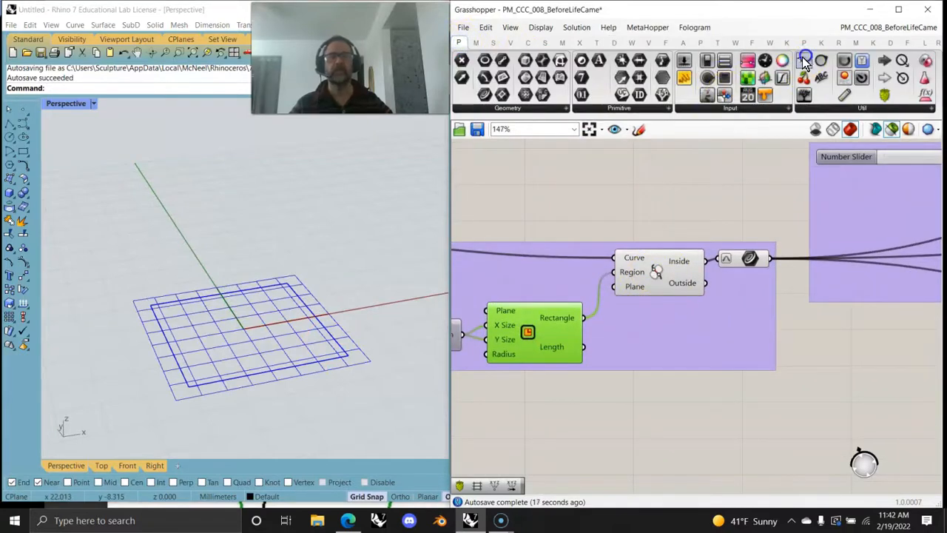
pyautogui.moveTo(804, 77); pyautogui.dragTo(528, 174)
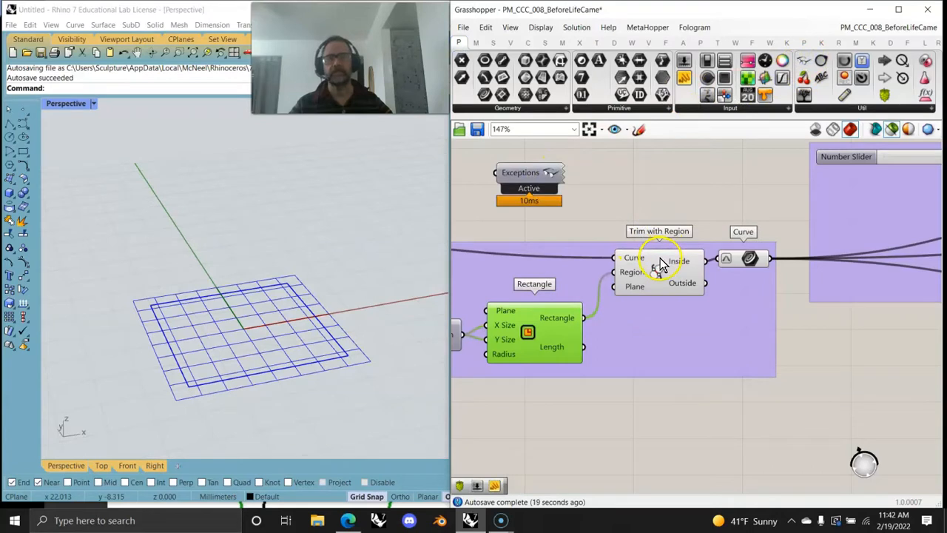
# - Preview the Trim with Region component and the trimmed result in the Curve parameter
pyautogui.click(657, 271)
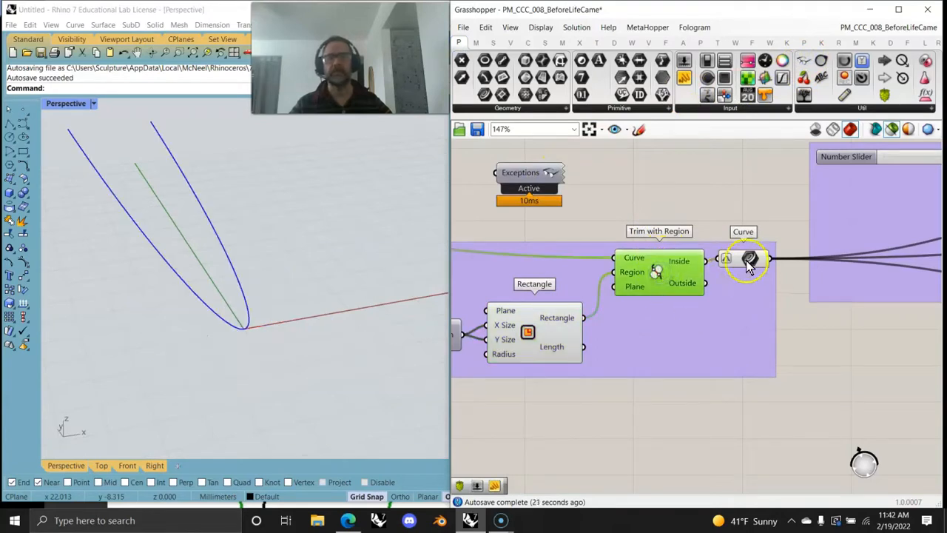
pyautogui.click(744, 258)
pyautogui.click(246, 309)
pyautogui.moveTo(246, 310); pyautogui.dragTo(264, 327, button='right')
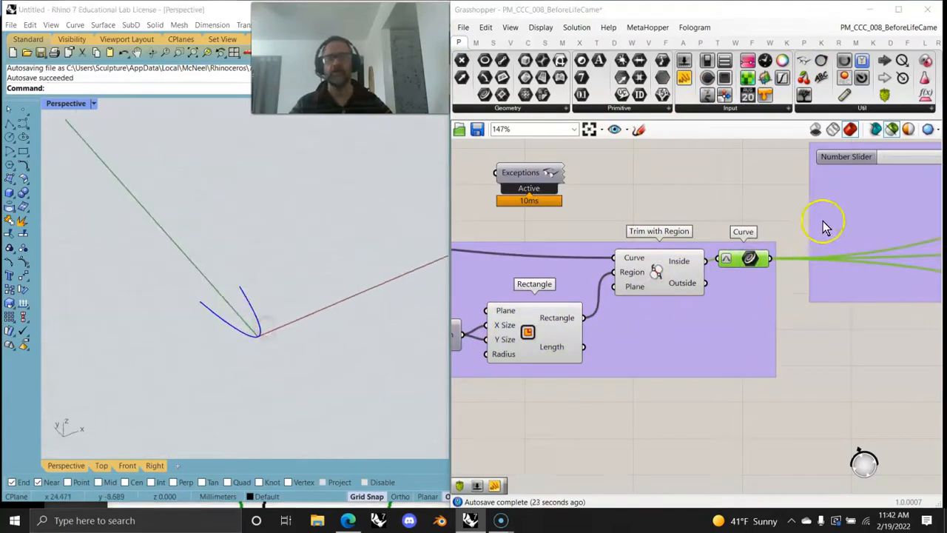
# - Restore the preview of all components with the Curvature component selected, and set its parameter slider to 0.523
pyautogui.moveTo(824, 222); pyautogui.dragTo(550, 307, button='right')
pyautogui.moveTo(762, 306); pyautogui.dragTo(603, 297, button='right')
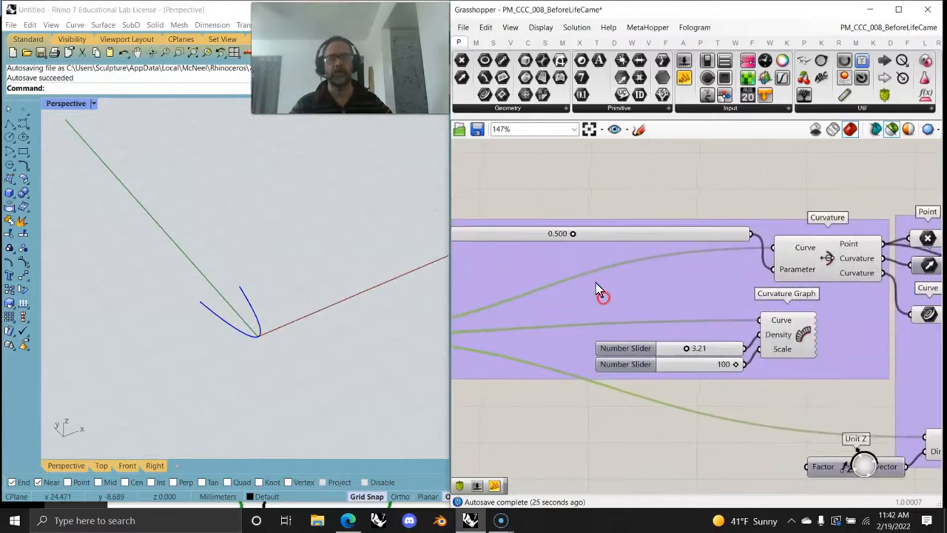
pyautogui.click(847, 249)
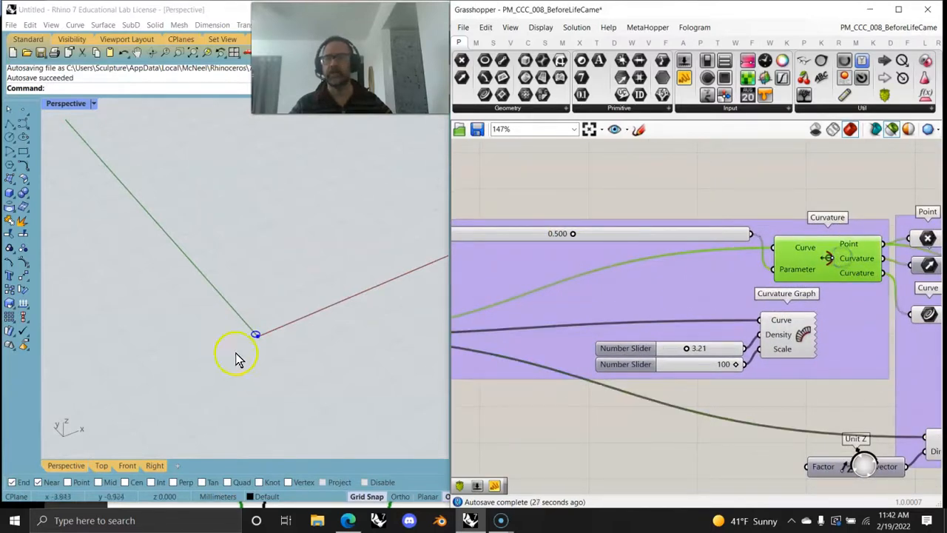
pyautogui.click(893, 131)
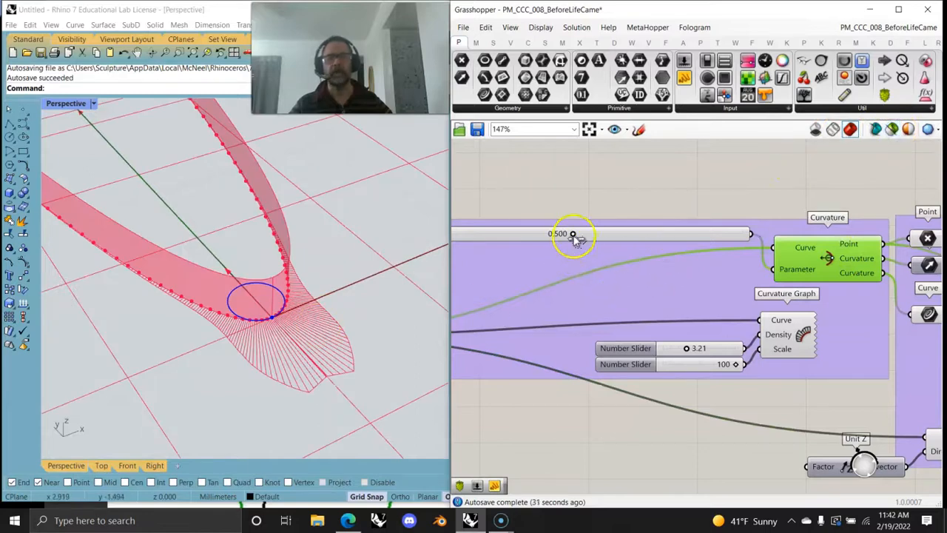
pyautogui.moveTo(576, 236)
pyautogui.mouseDown()
pyautogui.moveTo(611, 237)
pyautogui.moveTo(539, 247)
pyautogui.moveTo(583, 252)
pyautogui.mouseUp()
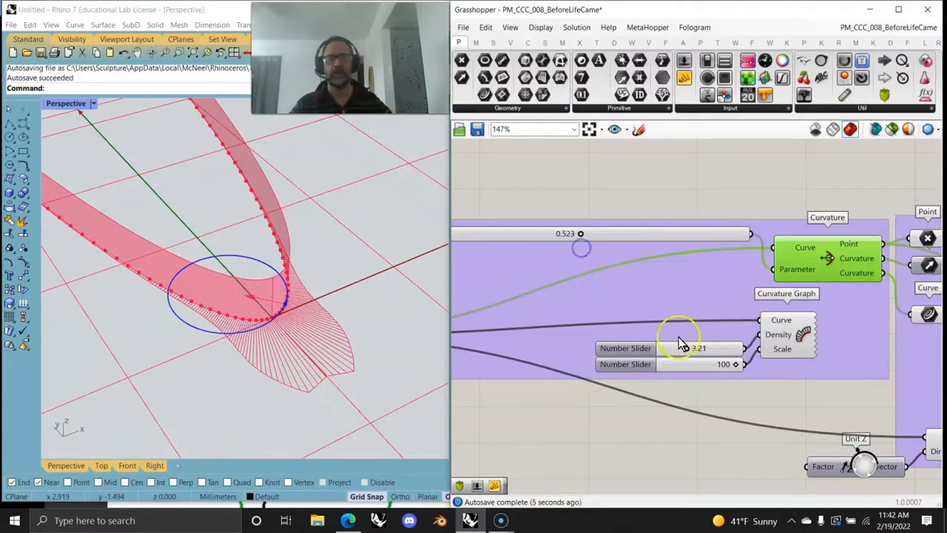
# - Highlight the Curvature Graph, the Curvature component, and its point, vector and curve outputs with their Vector Display
pyautogui.click(789, 334)
pyautogui.moveTo(356, 390)
pyautogui.mouseDown(button='right')
pyautogui.moveTo(327, 416)
pyautogui.moveTo(323, 387)
pyautogui.mouseUp(button='right')
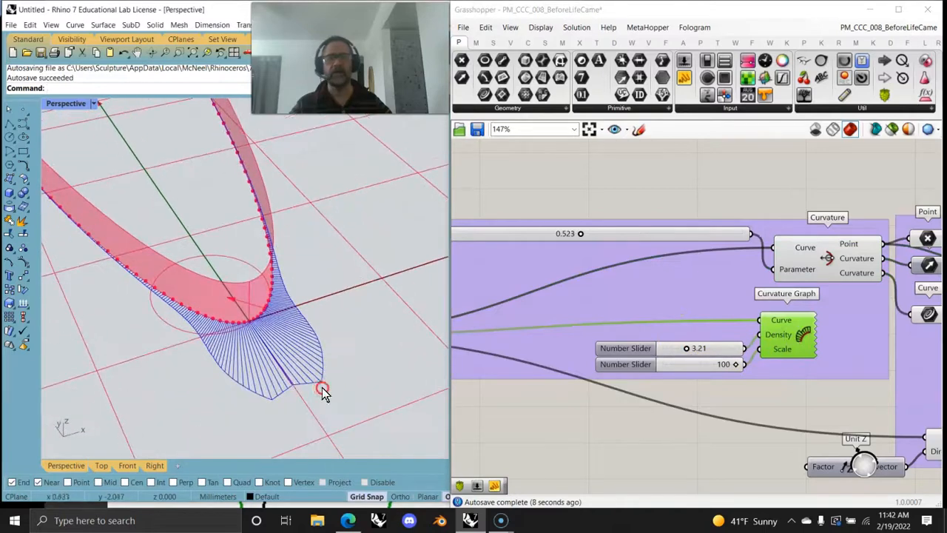
pyautogui.click(829, 259)
pyautogui.moveTo(862, 348); pyautogui.dragTo(744, 347, button='right')
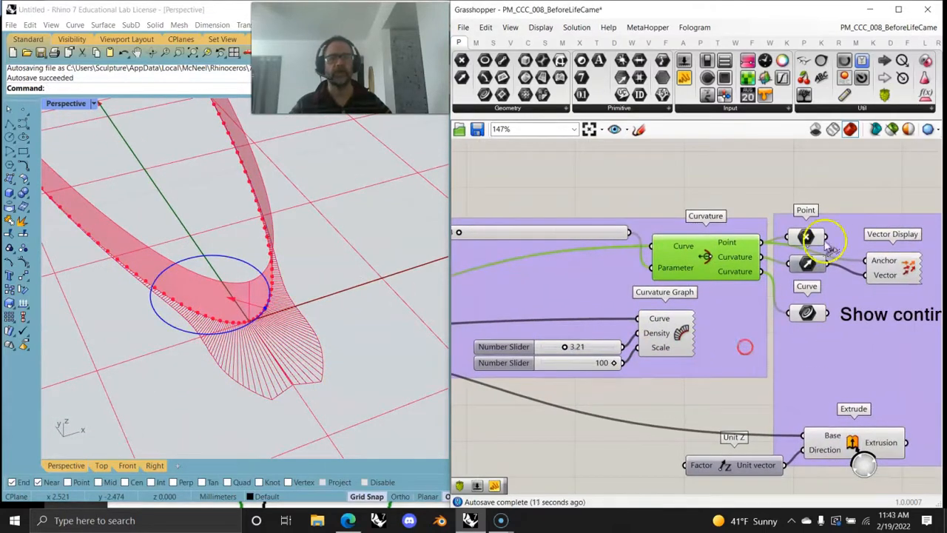
pyautogui.moveTo(766, 188); pyautogui.dragTo(915, 327)
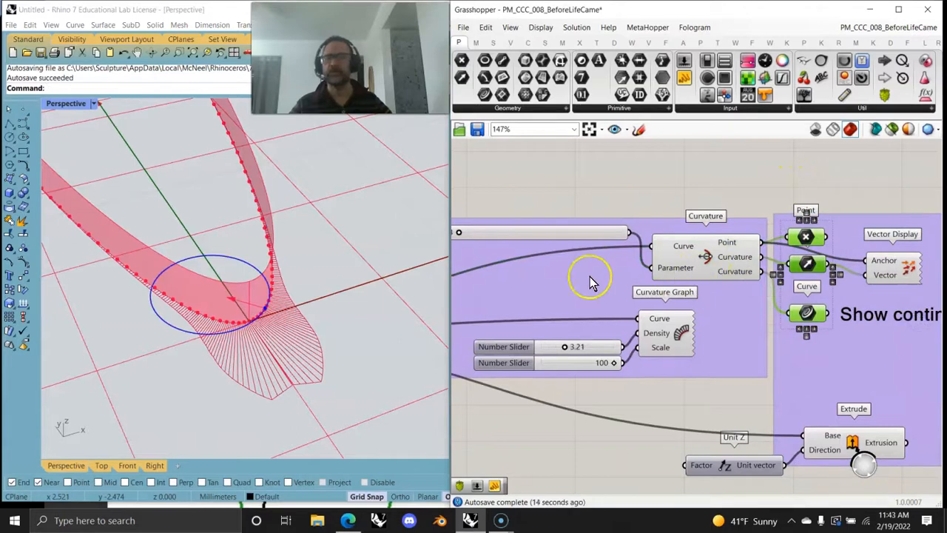
pyautogui.moveTo(765, 174); pyautogui.dragTo(941, 357)
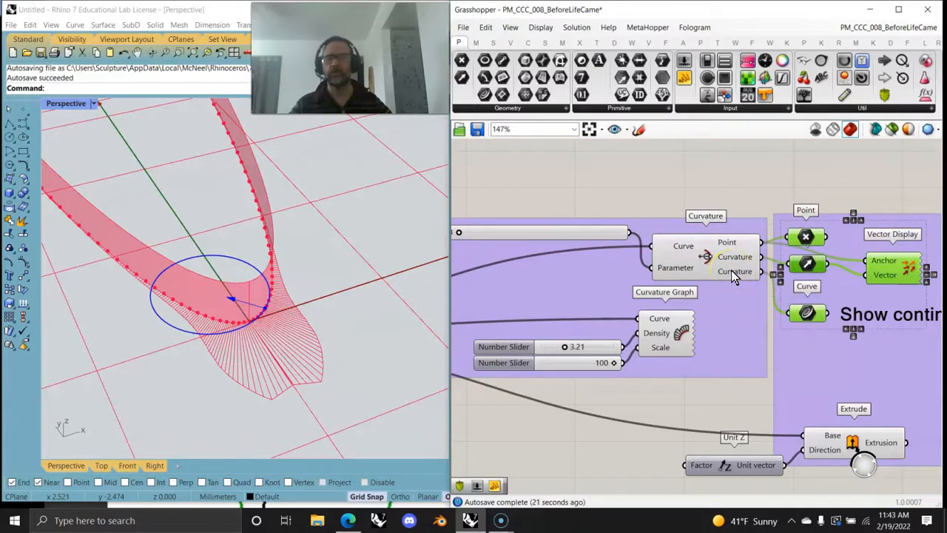
pyautogui.moveTo(533, 279); pyautogui.dragTo(727, 281, button='right')
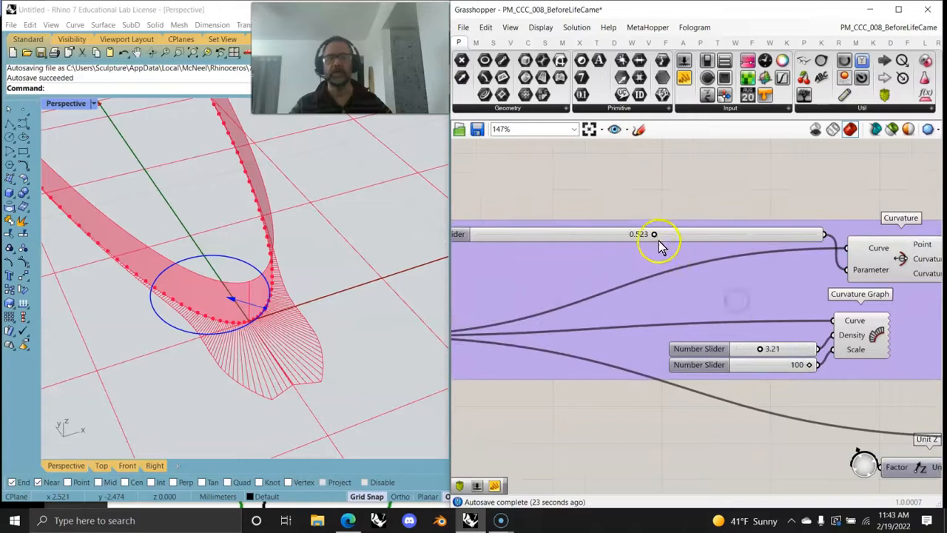
# - Set the Curvature parameter slider to 0.500 and connect the negated x^3 result to the second Construct Point's Y coordinate
pyautogui.moveTo(655, 237); pyautogui.dragTo(650, 267)
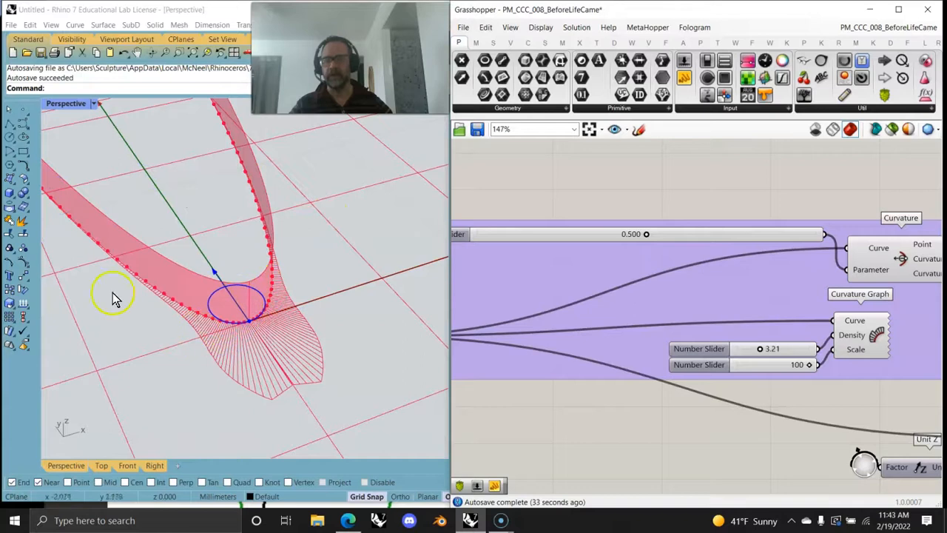
pyautogui.moveTo(568, 446); pyautogui.dragTo(774, 366, button='right')
pyautogui.scroll(-6, 725, 362)
pyautogui.moveTo(628, 414); pyautogui.dragTo(755, 386, button='right')
pyautogui.scroll(5, 713, 389)
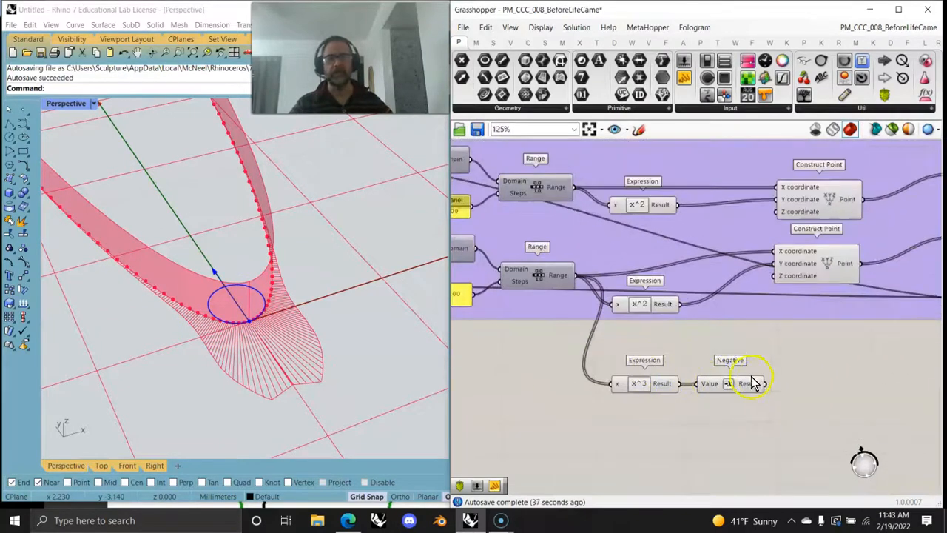
pyautogui.moveTo(772, 314); pyautogui.dragTo(771, 273)
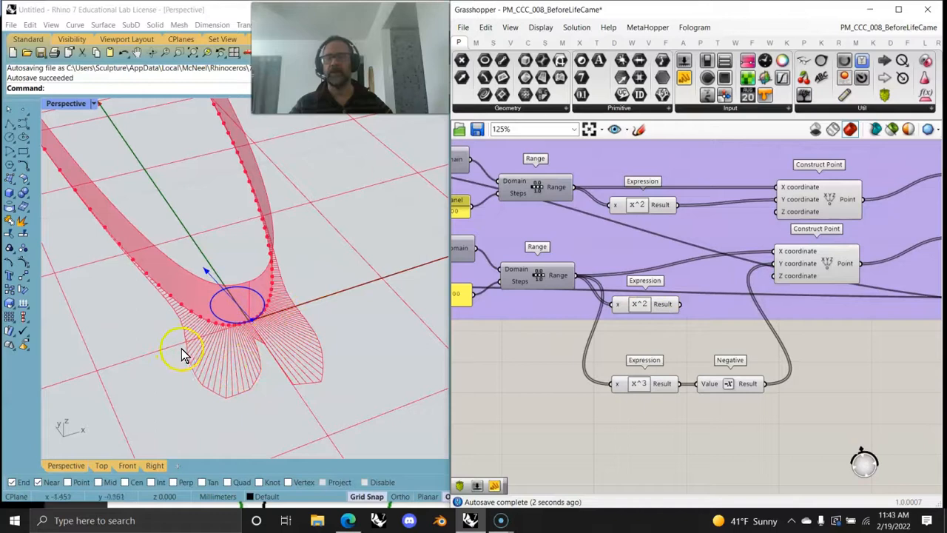
# - Inspect the changed curvature graph up close, and set the Curvature parameter slider to 0.459
pyautogui.moveTo(748, 344); pyautogui.dragTo(689, 352, button='right')
pyautogui.scroll(4, 212, 336)
pyautogui.scroll(-2, 274, 332)
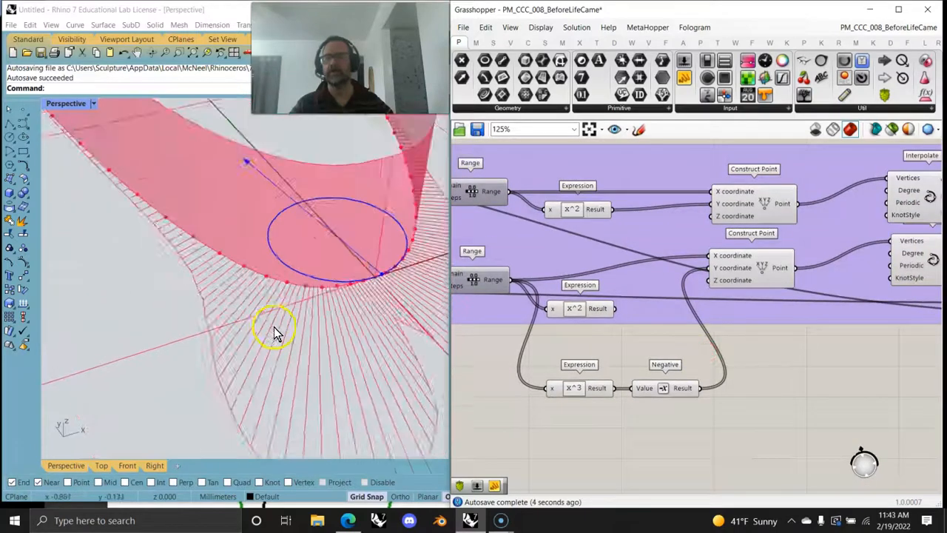
pyautogui.moveTo(367, 329); pyautogui.dragTo(353, 334, button='right')
pyautogui.moveTo(786, 340); pyautogui.dragTo(602, 363, button='right')
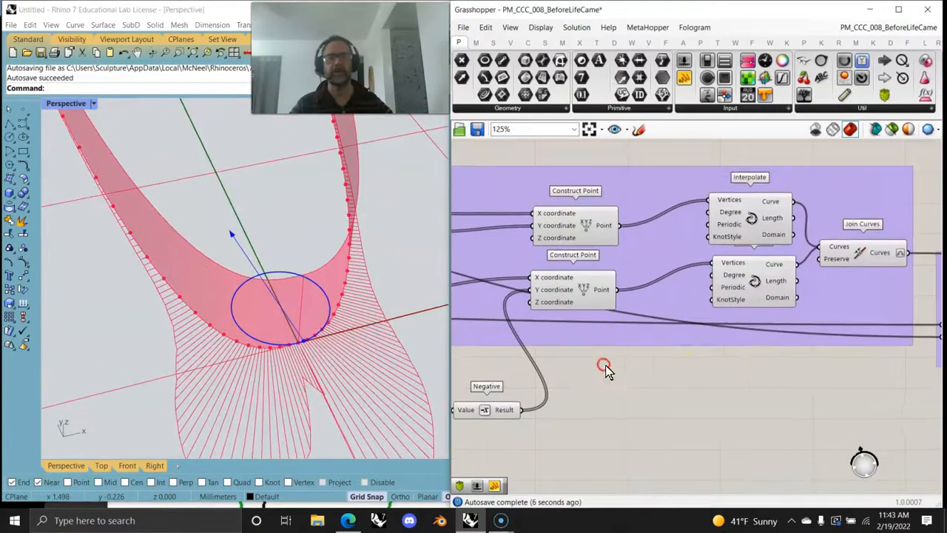
pyautogui.scroll(-3, 769, 356)
pyautogui.moveTo(817, 356); pyautogui.dragTo(645, 374, button='right')
pyautogui.moveTo(839, 339); pyautogui.dragTo(619, 338, button='right')
pyautogui.moveTo(827, 312); pyautogui.dragTo(711, 334, button='right')
pyautogui.scroll(4, 696, 323)
pyautogui.scroll(1, 729, 319)
pyautogui.moveTo(783, 336); pyautogui.dragTo(640, 359, button='right')
pyautogui.moveTo(606, 278); pyautogui.dragTo(592, 290)
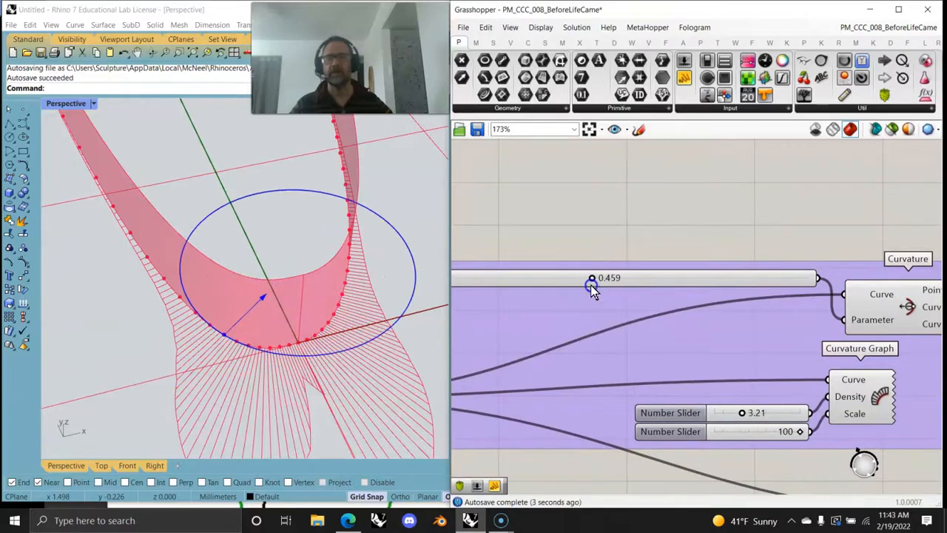
# - Check the snapping values of the Curvature parameter slider and set the slider to 0.509
pyautogui.rightClick(631, 281)
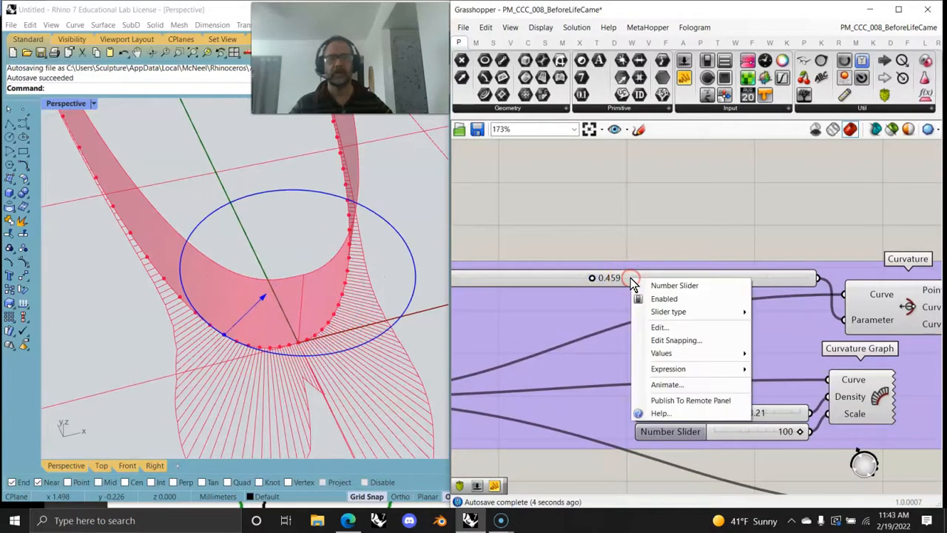
pyautogui.click(669, 340)
pyautogui.click(588, 285)
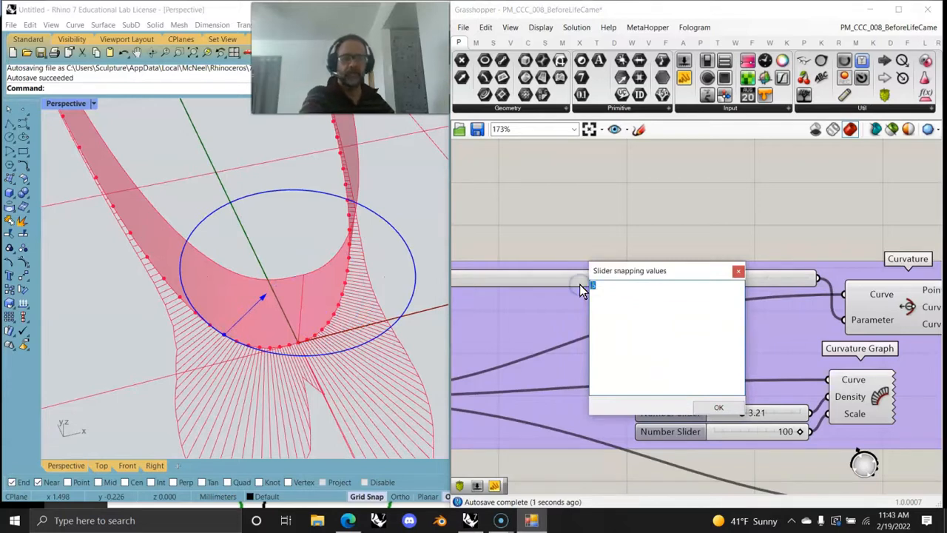
pyautogui.click(718, 406)
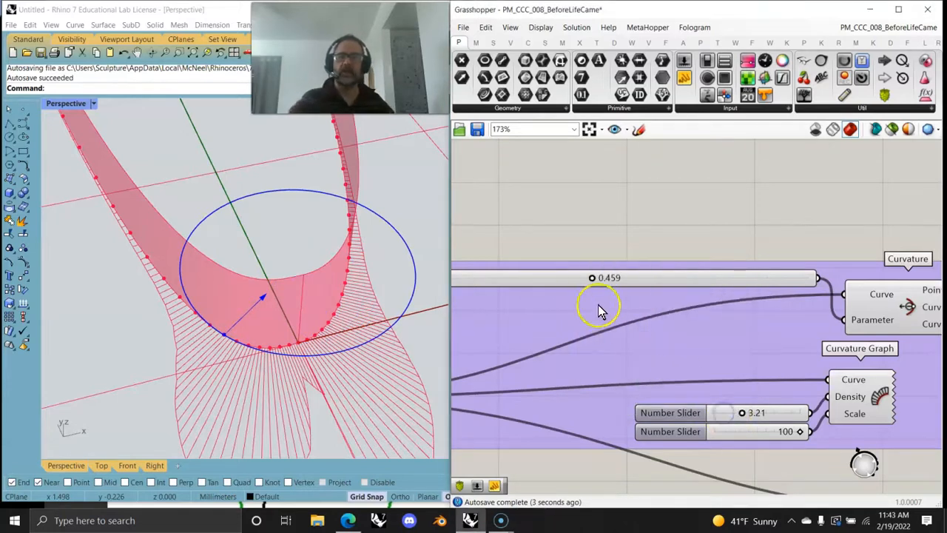
pyautogui.moveTo(590, 278); pyautogui.dragTo(611, 284)
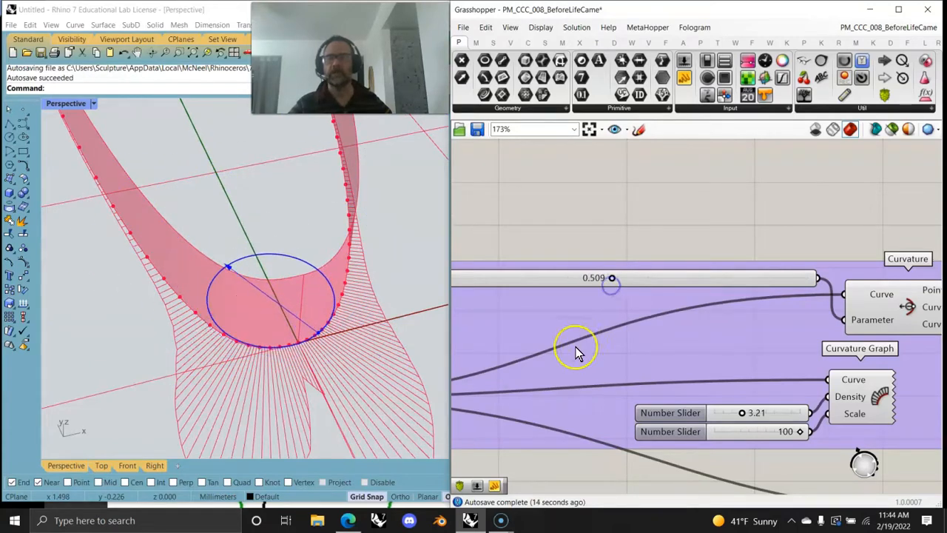
# - Reconnect the lower x^2 Expression result to the second Construct Point's Y coordinate, replacing the negated cubic input
pyautogui.scroll(-3, 583, 340)
pyautogui.moveTo(594, 357); pyautogui.dragTo(687, 323, button='right')
pyautogui.moveTo(537, 390); pyautogui.dragTo(798, 334, button='right')
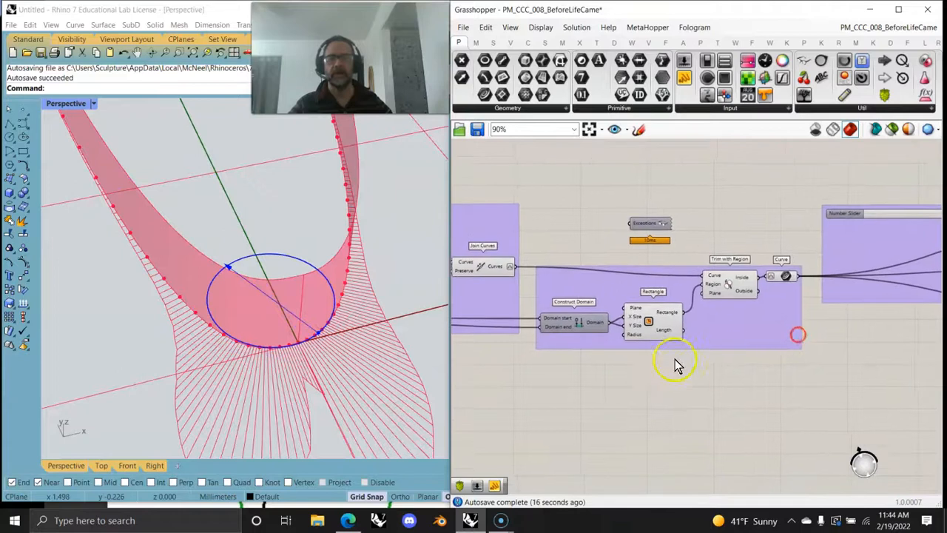
pyautogui.moveTo(674, 358); pyautogui.dragTo(780, 386, button='right')
pyautogui.moveTo(599, 384); pyautogui.dragTo(770, 393, button='right')
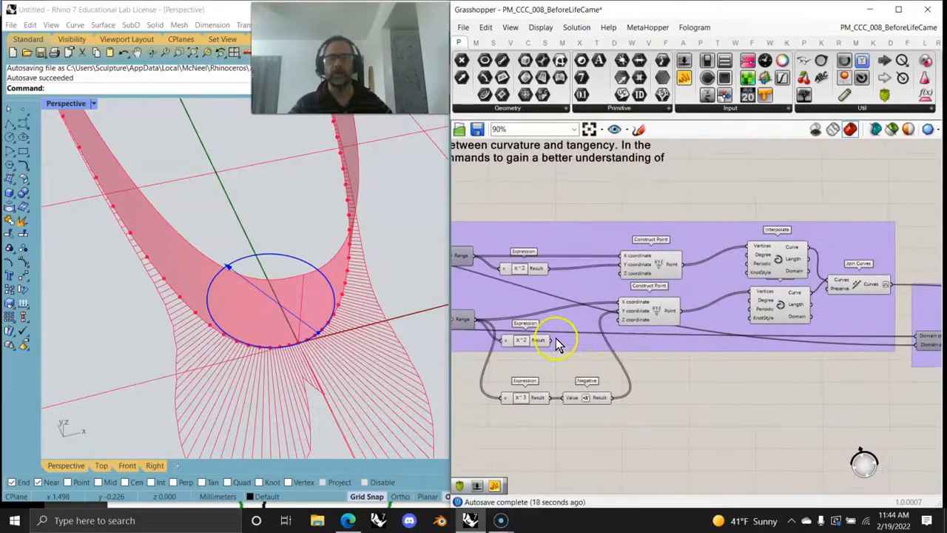
pyautogui.keyDown('ctrl'); pyautogui.moveTo(619, 315); pyautogui.dragTo(618, 312); pyautogui.keyUp('ctrl')
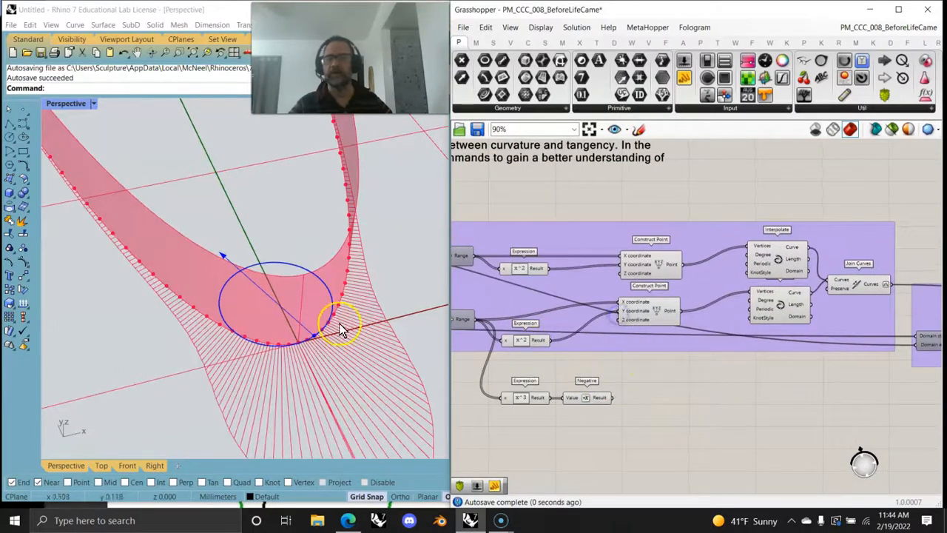
# - Try to bake the Curvature Graph component to the Default layer
pyautogui.moveTo(344, 401); pyautogui.dragTo(334, 366, button='right')
pyautogui.scroll(-5, 339, 369)
pyautogui.scroll(4, 342, 377)
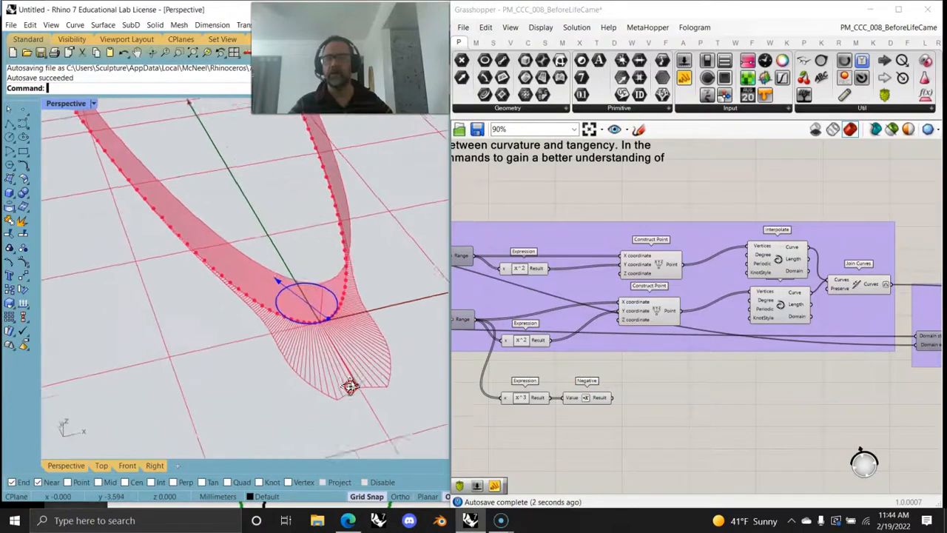
pyautogui.moveTo(765, 406); pyautogui.dragTo(622, 382, button='right')
pyautogui.moveTo(814, 398); pyautogui.dragTo(600, 375, button='right')
pyautogui.moveTo(821, 366); pyautogui.dragTo(604, 355, button='right')
pyautogui.click(625, 248)
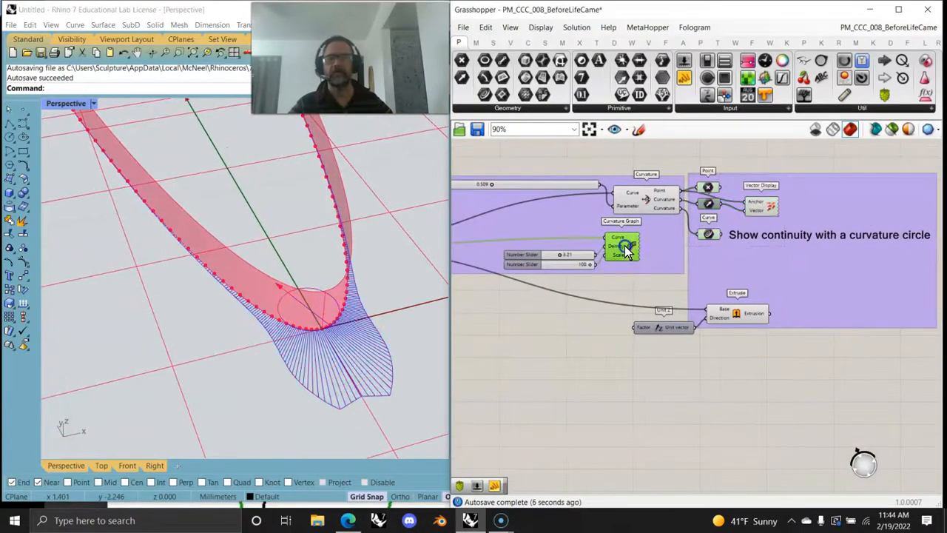
pyautogui.scroll(2, 618, 250)
pyautogui.scroll(6, 621, 255)
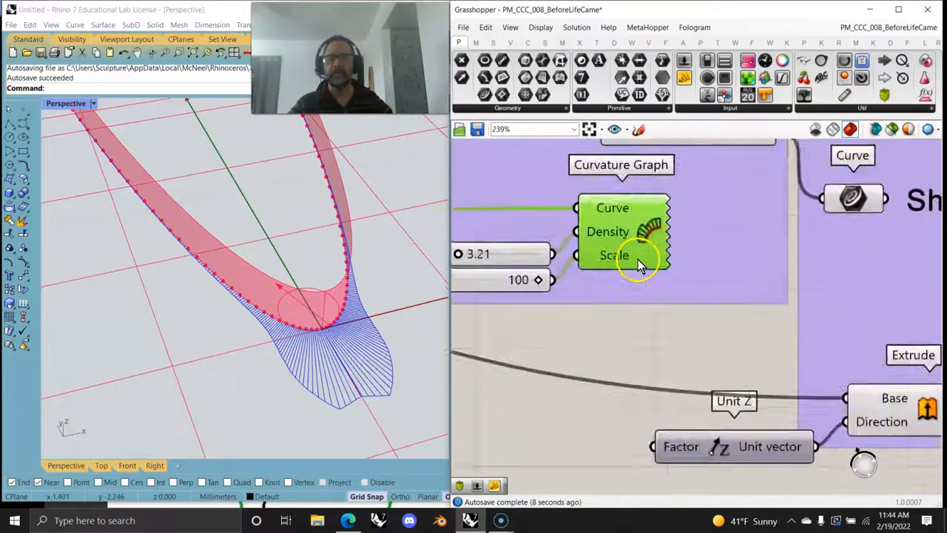
pyautogui.scroll(-3, 632, 235)
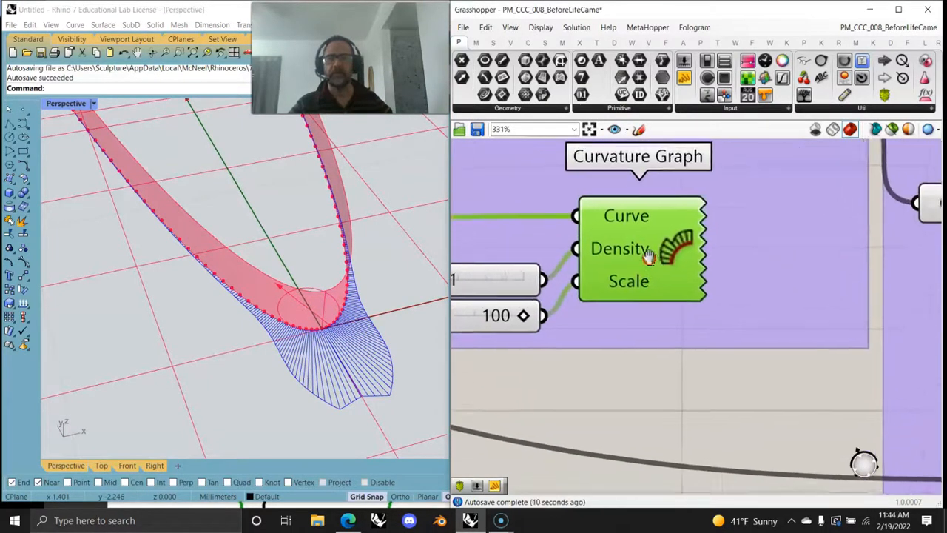
pyautogui.rightClick(658, 248)
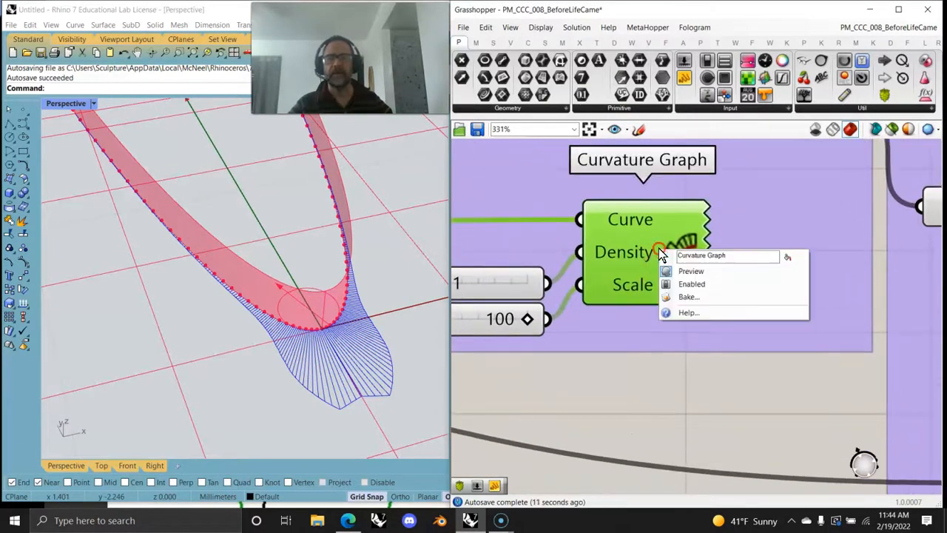
pyautogui.click(690, 296)
pyautogui.click(659, 368)
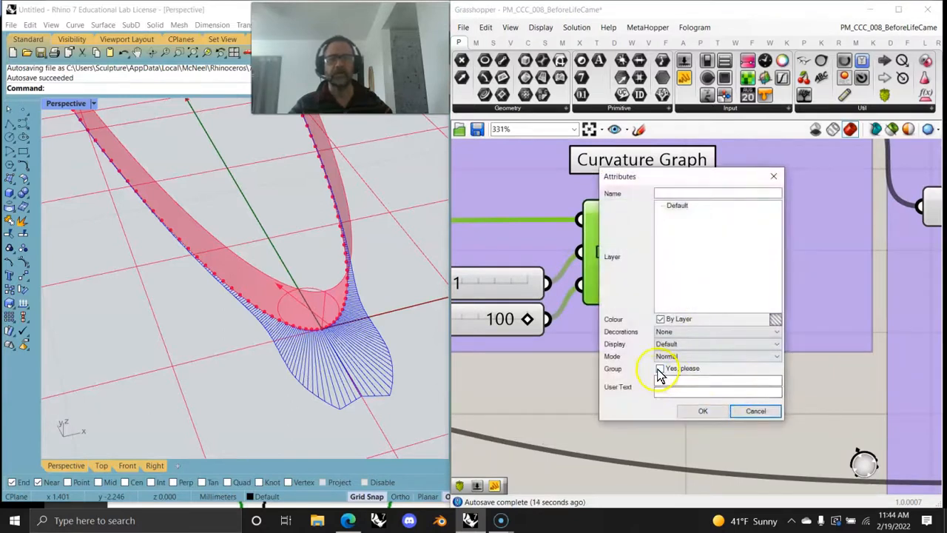
pyautogui.click(702, 410)
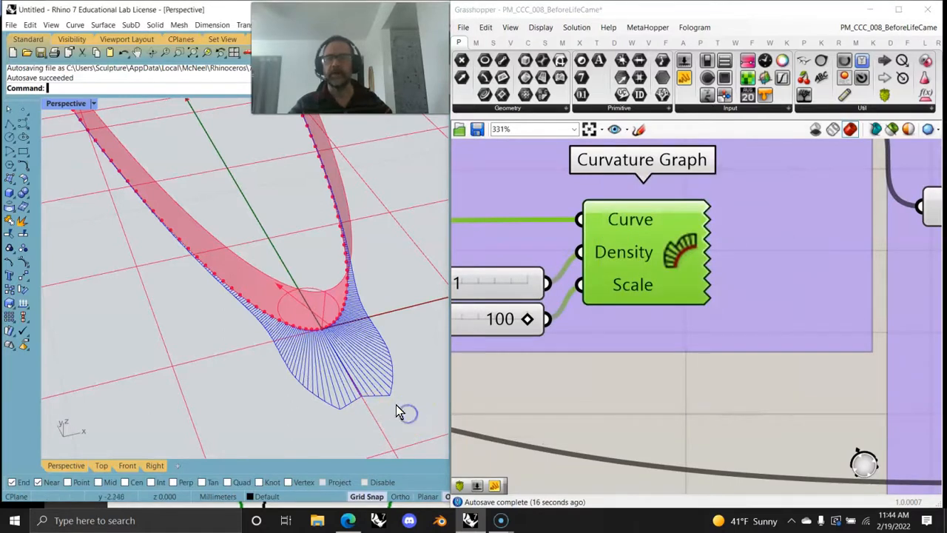
# - Try to select the curvature graph lines in the Rhino viewport, and restrict the preview to the selected Curvature Graph component
pyautogui.click(678, 387)
pyautogui.click(391, 395)
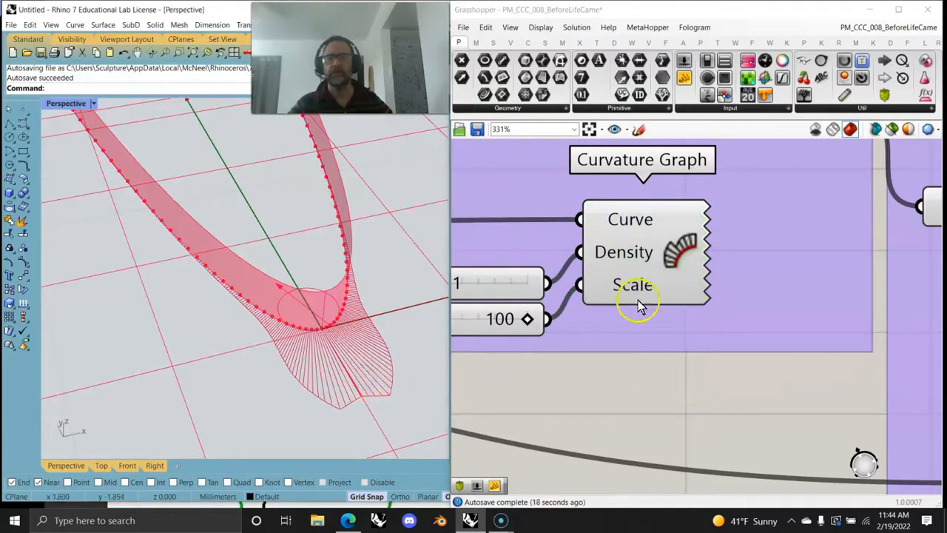
pyautogui.click(634, 253)
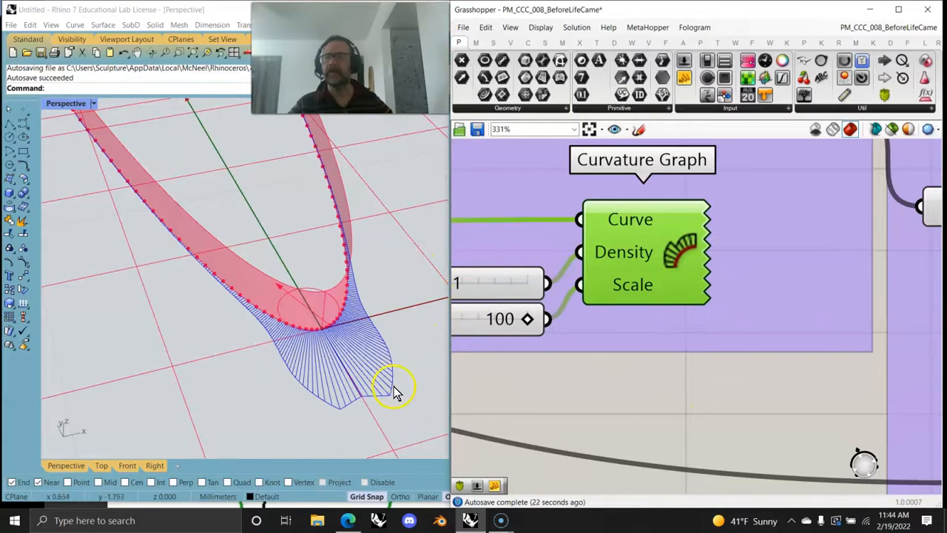
pyautogui.moveTo(398, 420); pyautogui.dragTo(290, 287)
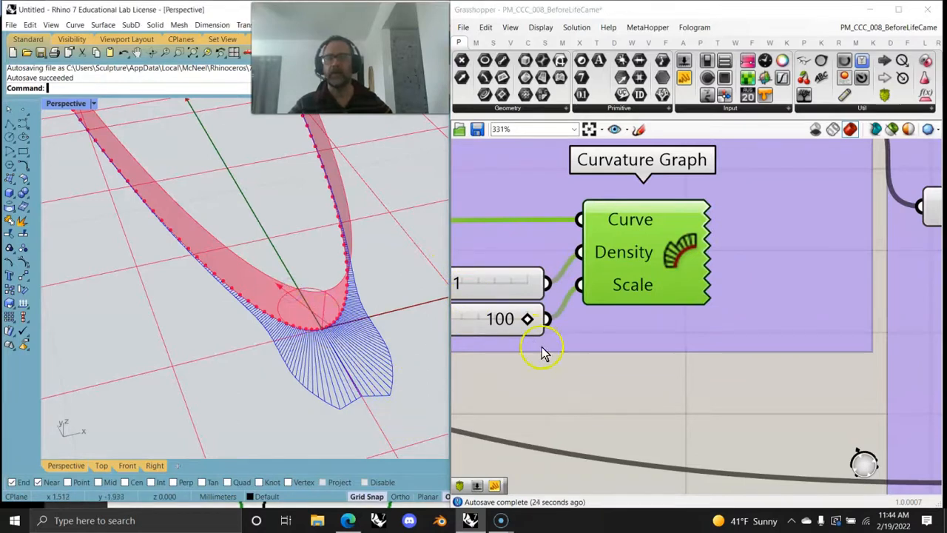
pyautogui.click(891, 128)
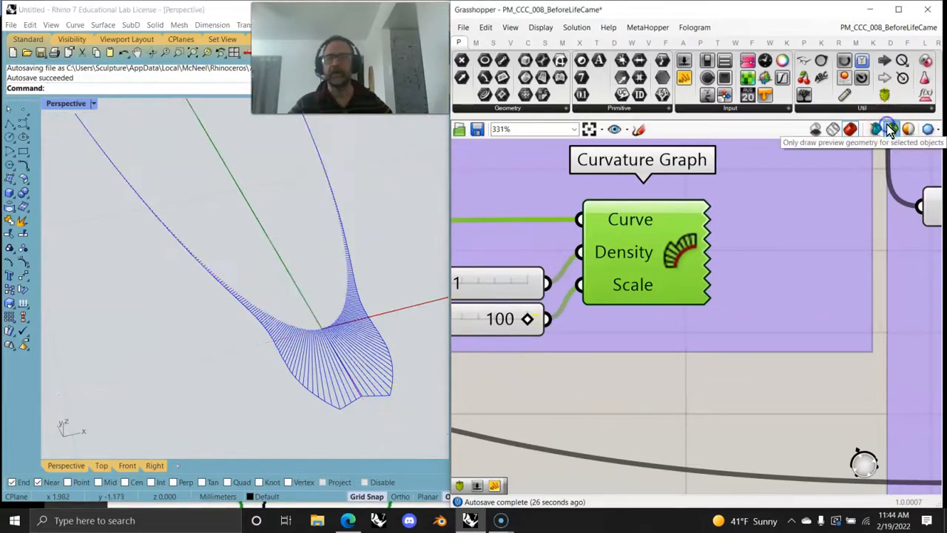
pyautogui.click(330, 369)
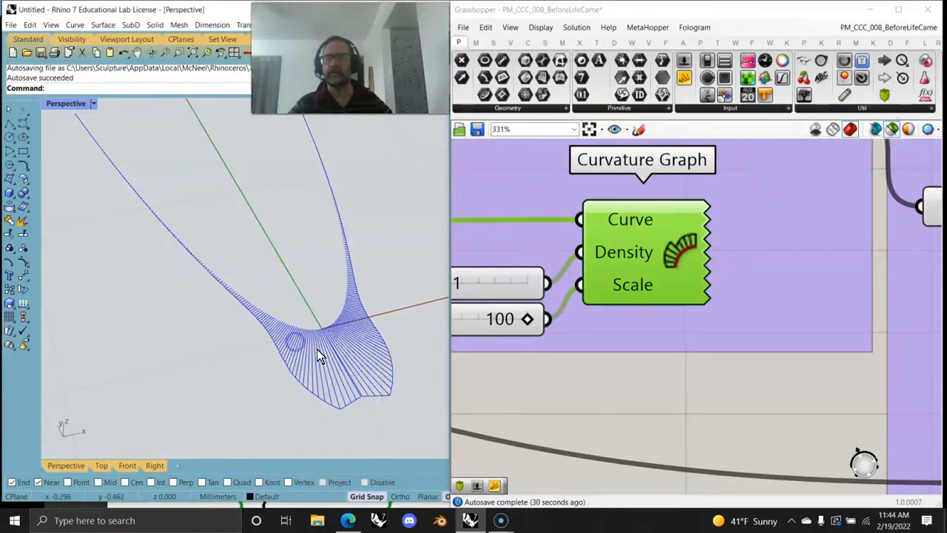
pyautogui.rightClick(632, 252)
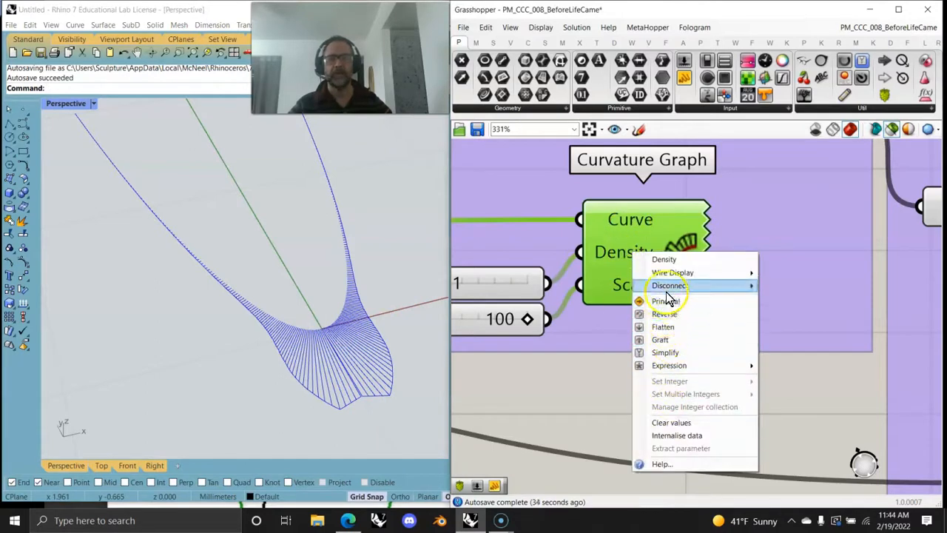
pyautogui.scroll(-2, 622, 242)
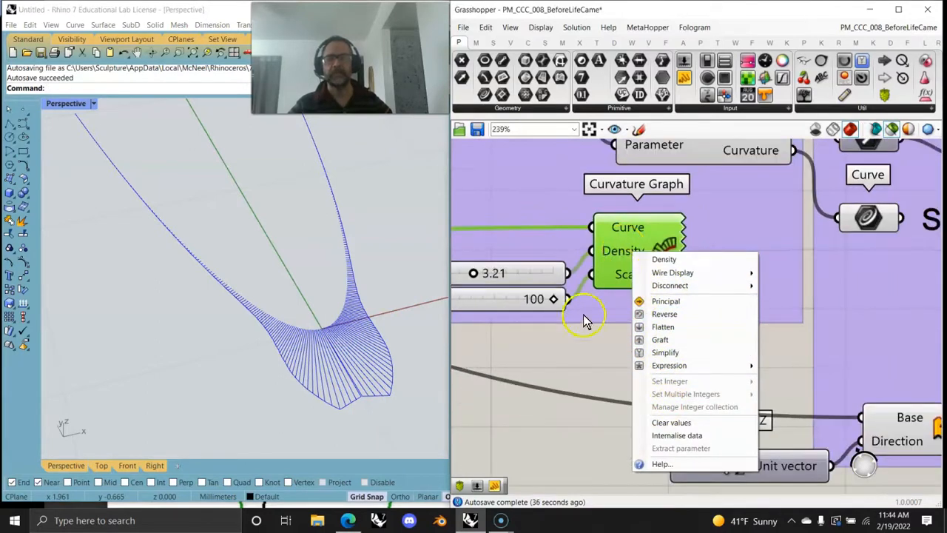
pyautogui.click(594, 348)
pyautogui.click(625, 255)
# - Adjust the Curvature Graph's sliders to a density of 4.09 and a scale of 100
pyautogui.moveTo(391, 338); pyautogui.dragTo(355, 374, button='right')
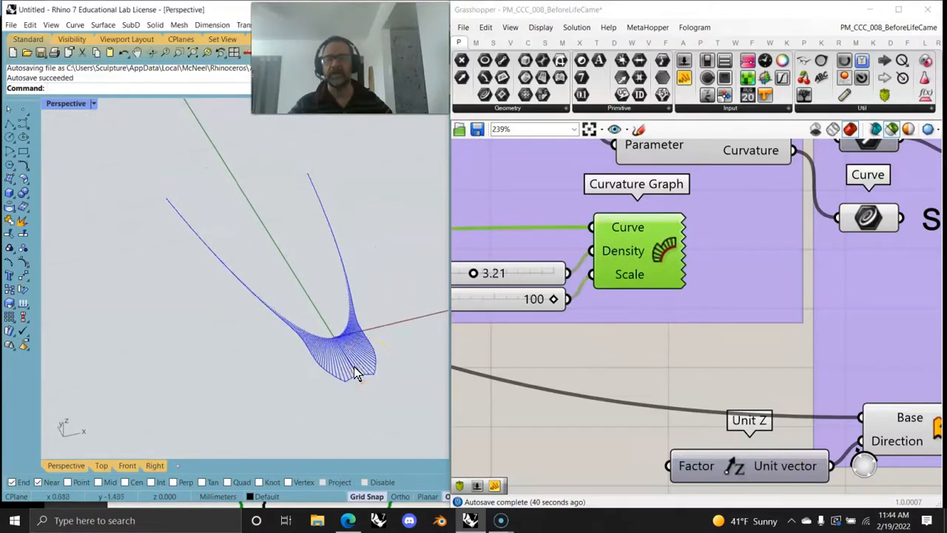
pyautogui.scroll(14, 350, 360)
pyautogui.scroll(-6, 351, 365)
pyautogui.moveTo(355, 370)
pyautogui.mouseDown(button='right')
pyautogui.moveTo(376, 369)
pyautogui.moveTo(328, 380)
pyautogui.moveTo(370, 366)
pyautogui.mouseUp(button='right')
pyautogui.moveTo(543, 363); pyautogui.dragTo(738, 340, button='right')
pyautogui.moveTo(743, 293)
pyautogui.mouseDown()
pyautogui.moveTo(733, 294)
pyautogui.moveTo(751, 298)
pyautogui.mouseUp()
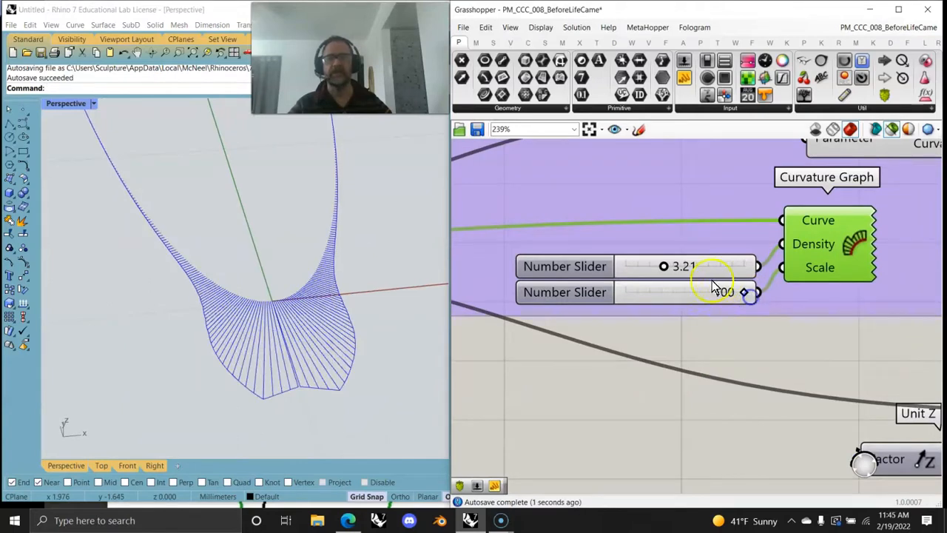
pyautogui.moveTo(672, 275)
pyautogui.mouseDown()
pyautogui.moveTo(699, 275)
pyautogui.moveTo(675, 278)
pyautogui.mouseUp()
# - Preview the Curvature component, its Curve output and the Curvature Graph one after another
pyautogui.moveTo(834, 316); pyautogui.dragTo(649, 432, button='right')
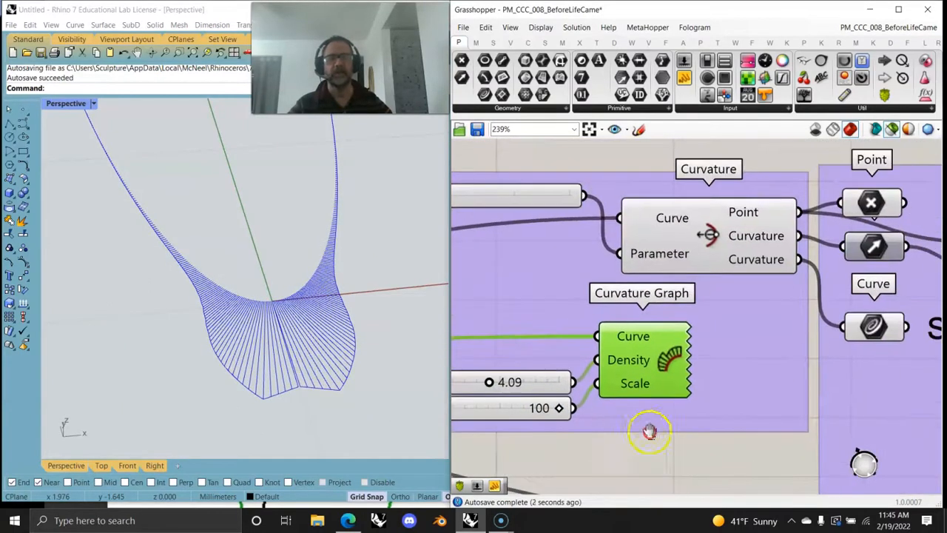
pyautogui.scroll(-2, 665, 400)
pyautogui.click(717, 280)
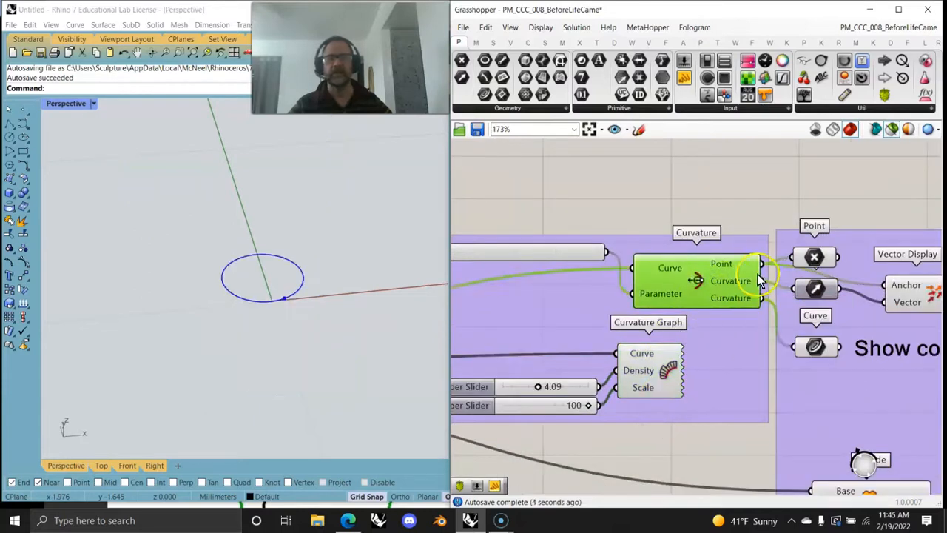
pyautogui.click(818, 349)
pyautogui.click(723, 332)
pyautogui.click(666, 366)
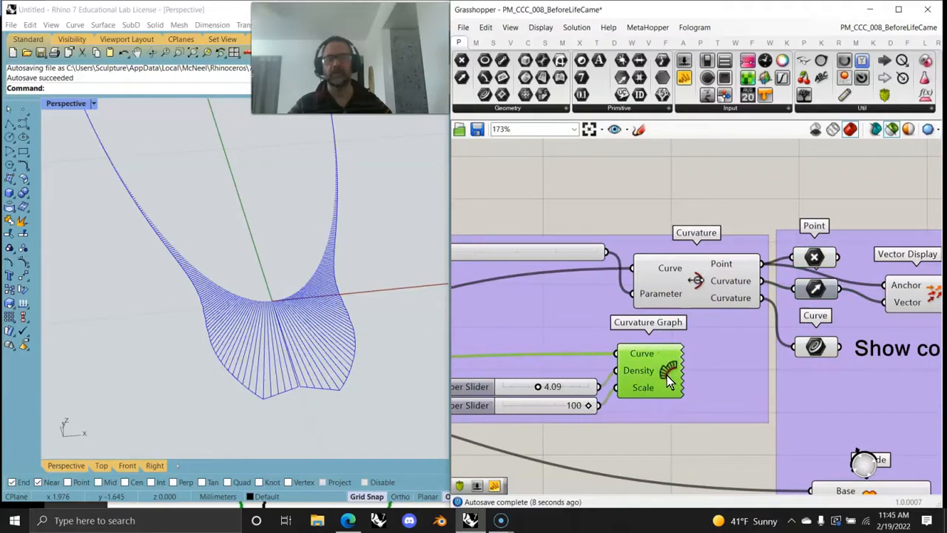
# - Preview the Vector Display component alone and check its component options
pyautogui.scroll(-4, 659, 370)
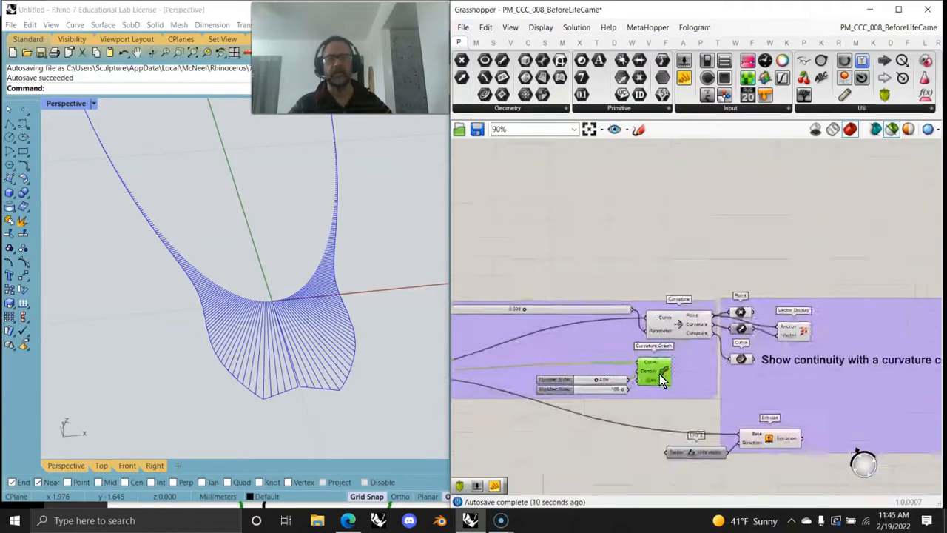
pyautogui.scroll(4, 775, 338)
pyautogui.click(777, 337)
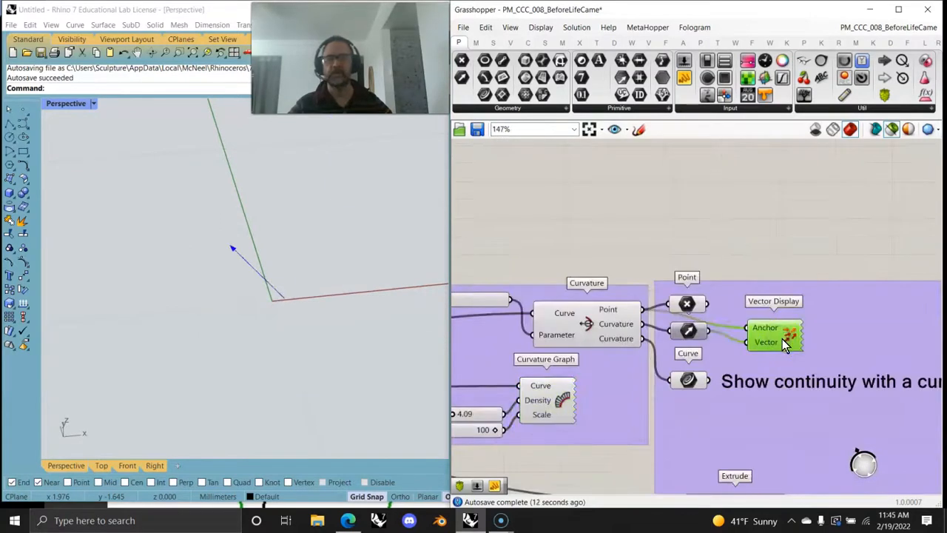
pyautogui.rightClick(789, 339)
pyautogui.click(815, 381)
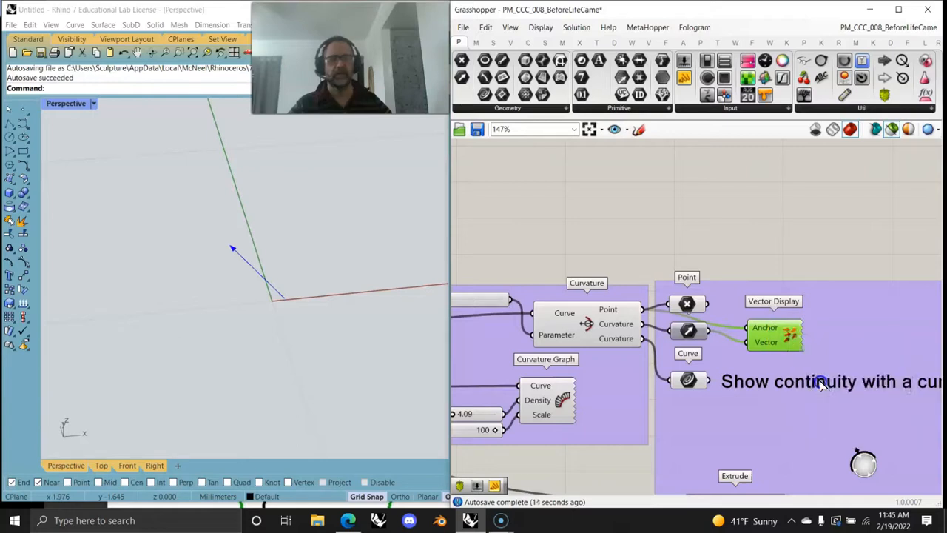
# - Try to select the Vector Display arrow in the Rhino viewport
pyautogui.click(831, 494)
pyautogui.click(228, 246)
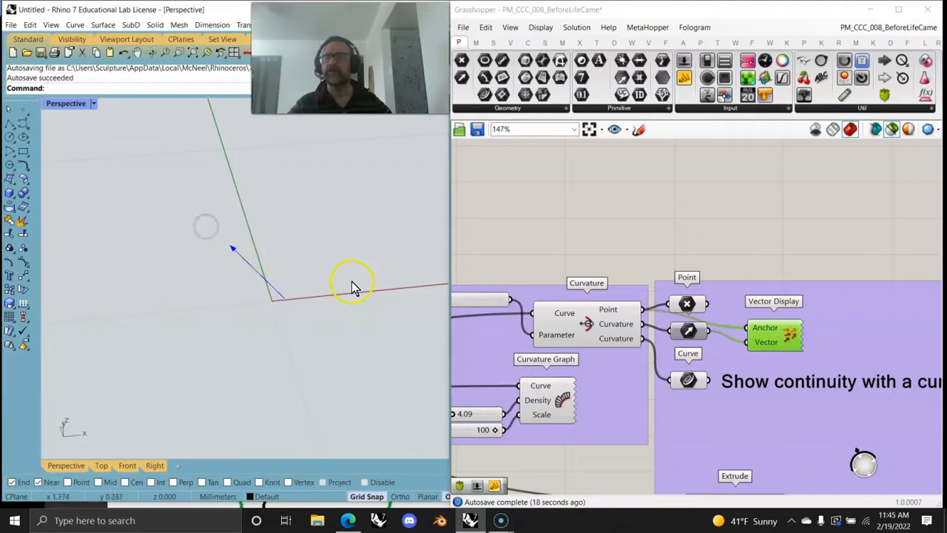
pyautogui.scroll(-5, 714, 255)
pyautogui.scroll(3, 680, 355)
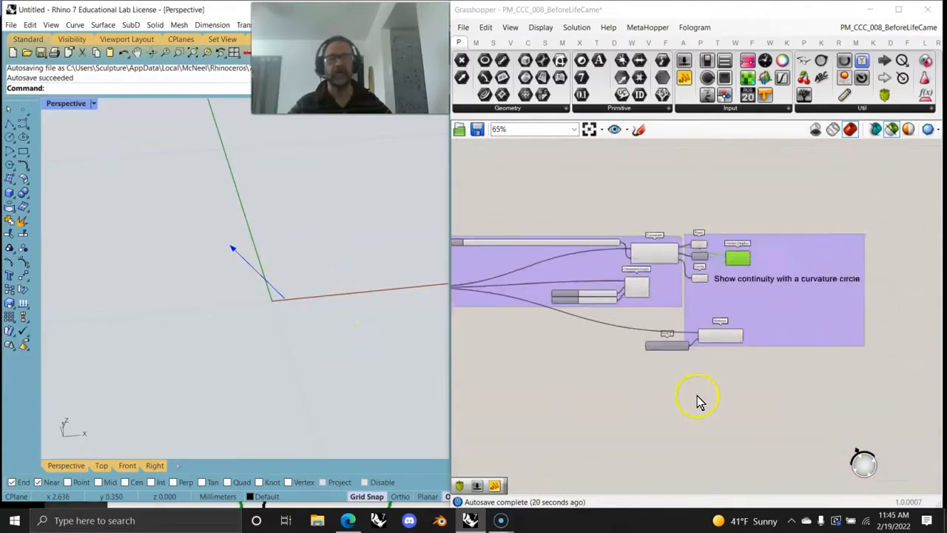
# - Preview the Extrude component alone and examine the extruded surface around the curve's vertex in the Perspective viewport
pyautogui.click(739, 316)
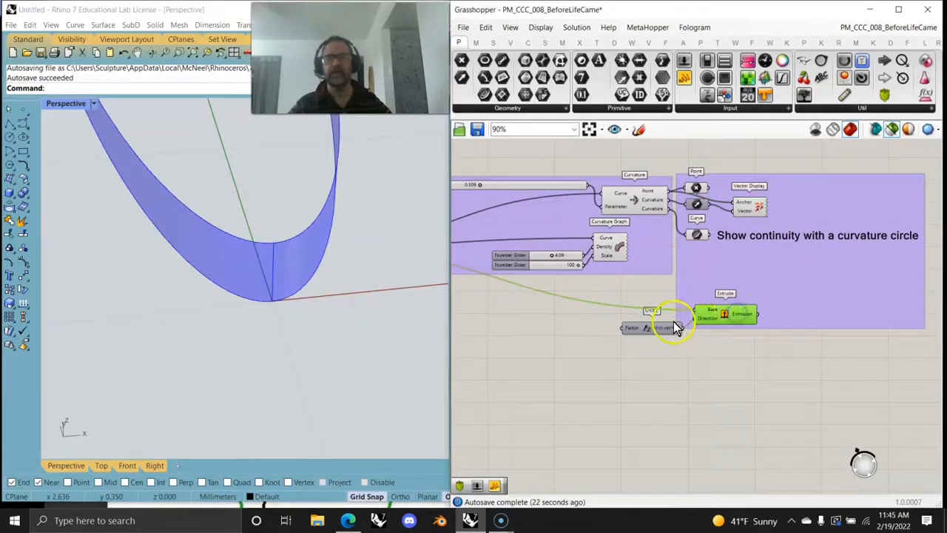
pyautogui.scroll(-4, 679, 329)
pyautogui.scroll(3, 266, 311)
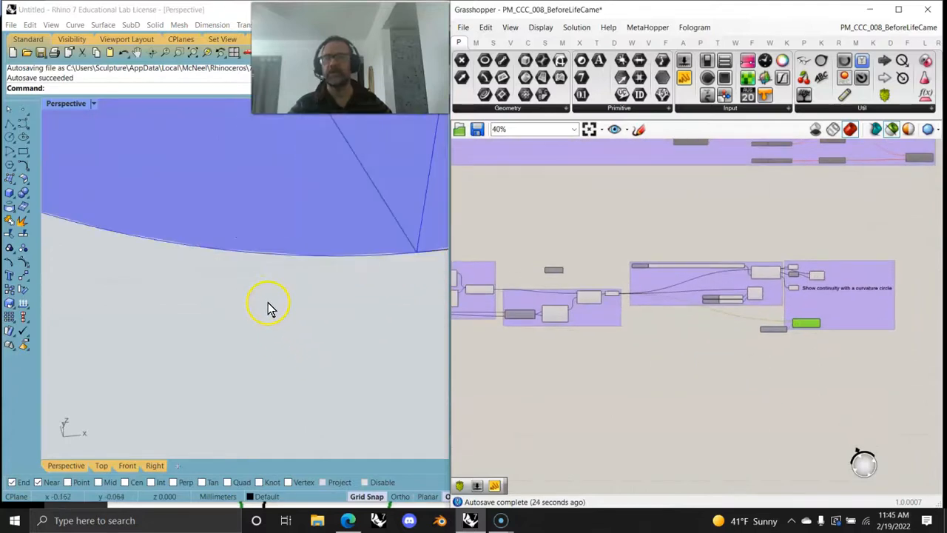
pyautogui.scroll(2, 269, 311)
pyautogui.scroll(-6, 268, 338)
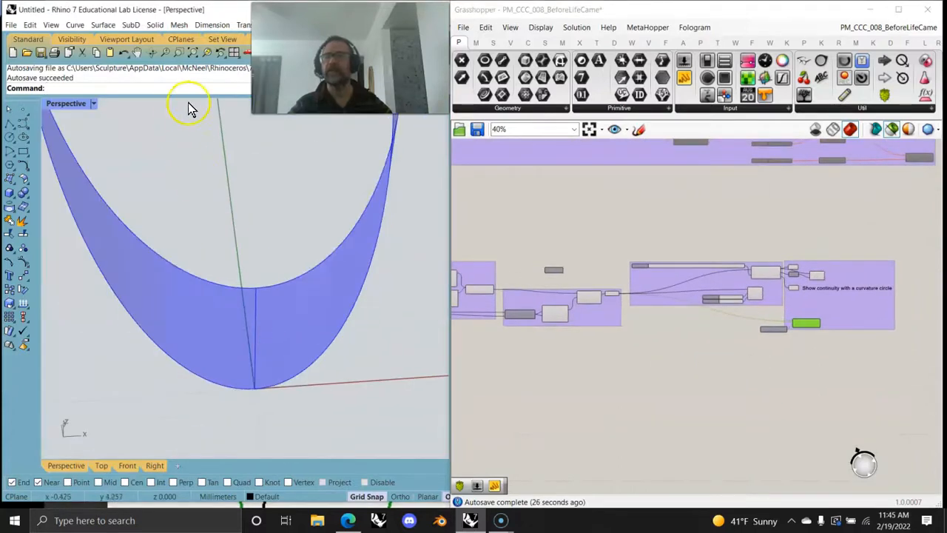
pyautogui.click(172, 52)
pyautogui.moveTo(232, 229); pyautogui.dragTo(351, 422)
pyautogui.moveTo(352, 421); pyautogui.dragTo(330, 395, button='right')
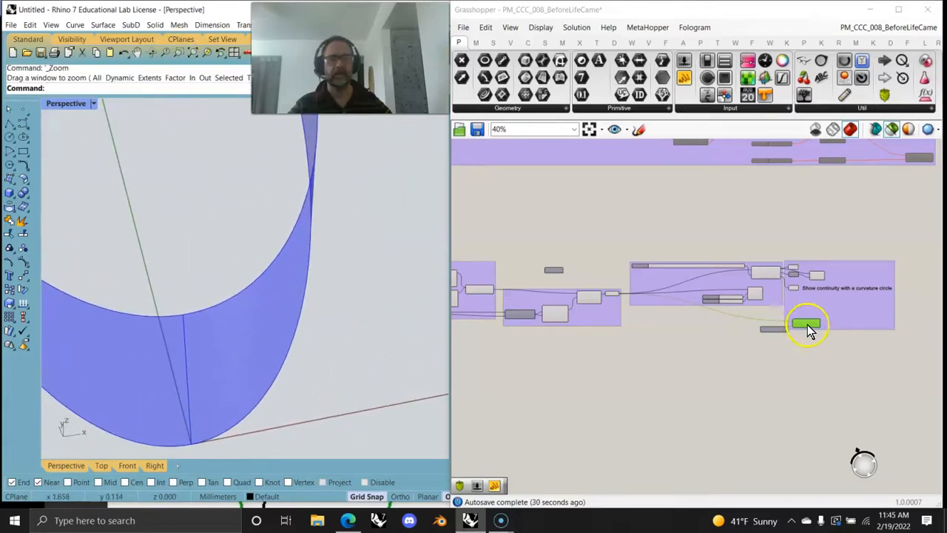
# - Bake the Extrude component's Extrusion output into the Rhino document
pyautogui.scroll(5, 810, 324)
pyautogui.rightClick(813, 323)
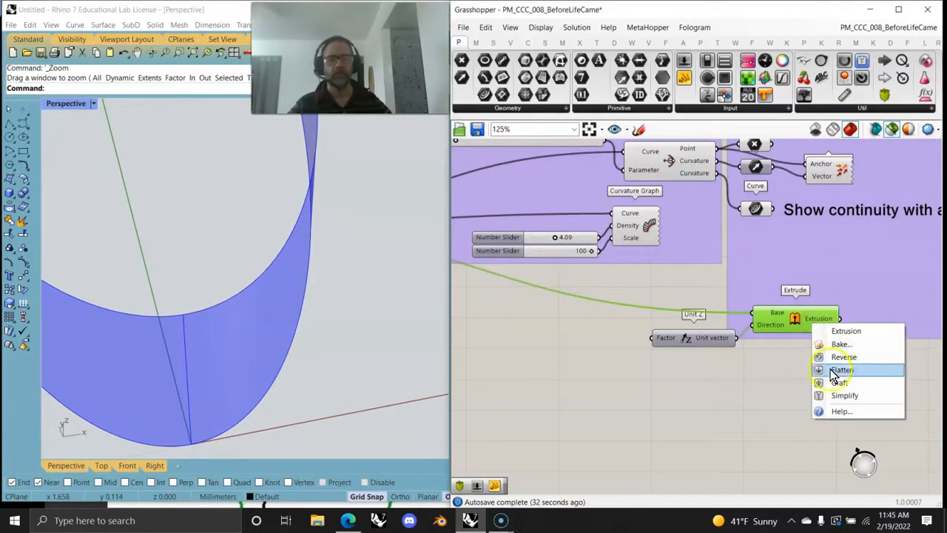
pyautogui.click(841, 343)
pyautogui.click(860, 460)
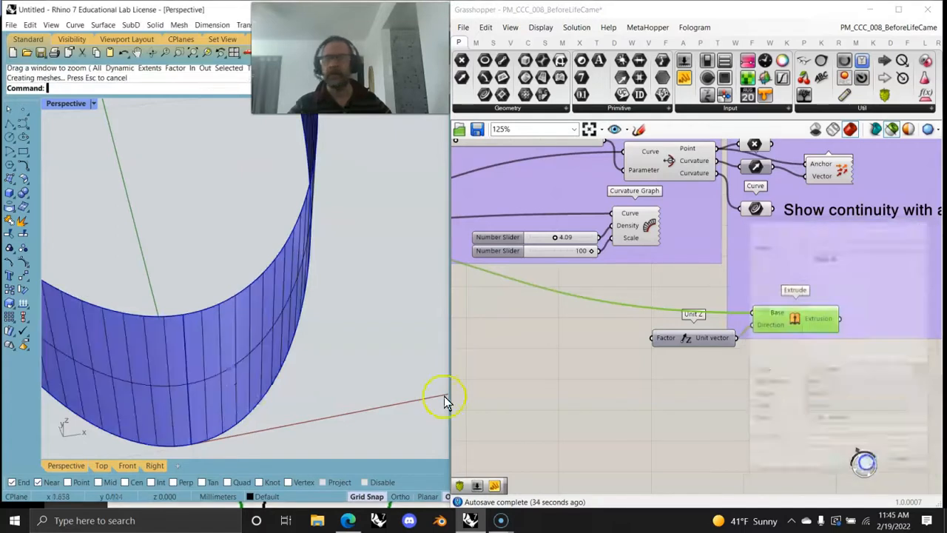
# - Move the baked open polysurface along the X axis, away from the Grasshopper preview
pyautogui.click(206, 391)
pyautogui.moveTo(172, 353); pyautogui.dragTo(151, 264, button='right')
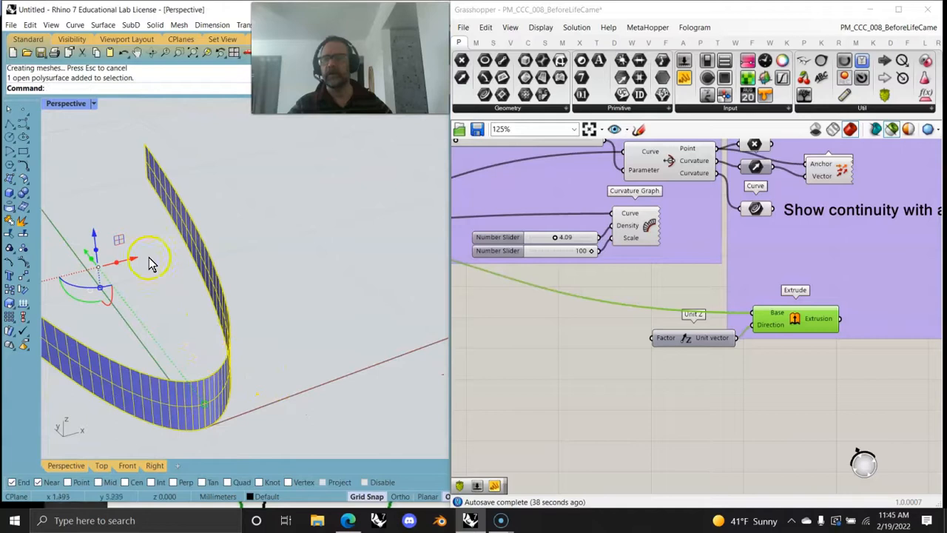
pyautogui.moveTo(132, 260); pyautogui.dragTo(302, 233)
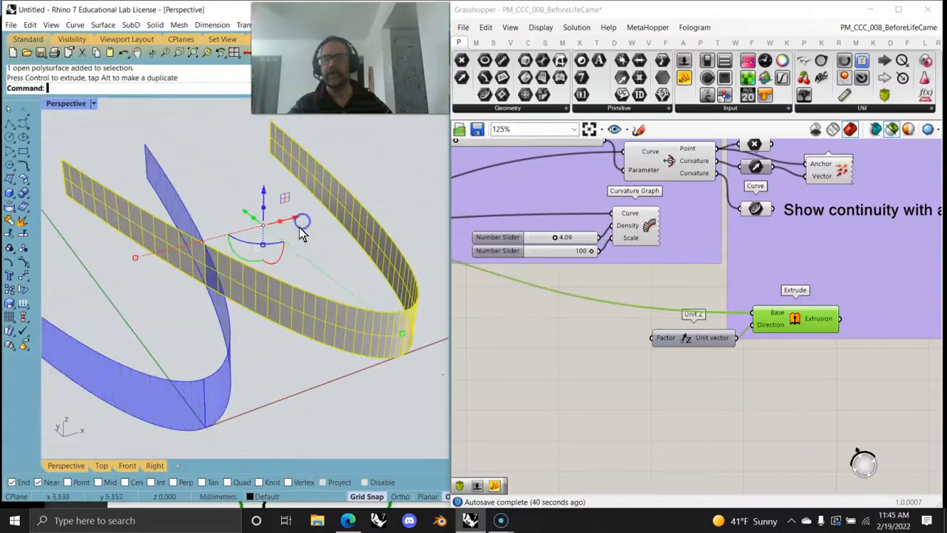
# - Connect the Negative component's Result output to the lower Construct Point's Y coordinate, replacing the x^2 expression
pyautogui.click(566, 369)
pyautogui.scroll(-5, 589, 416)
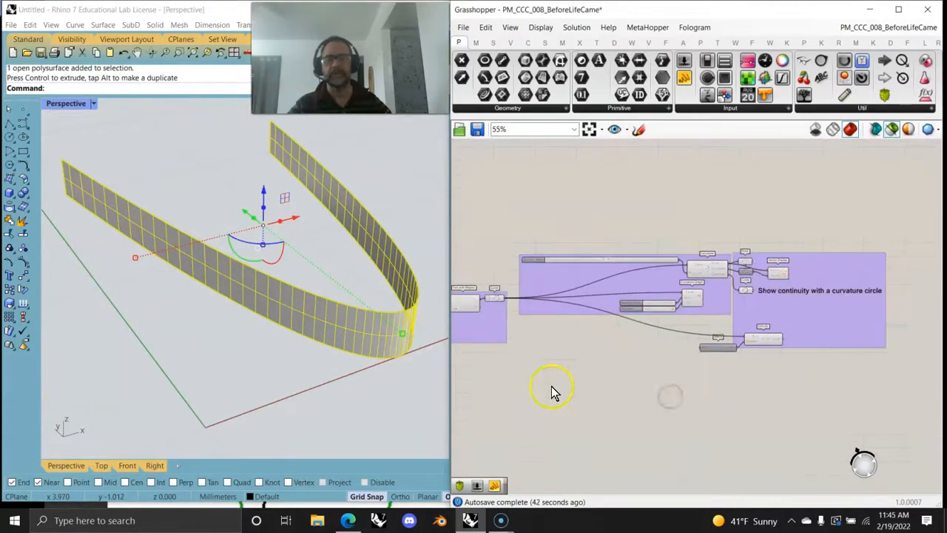
pyautogui.scroll(4, 587, 368)
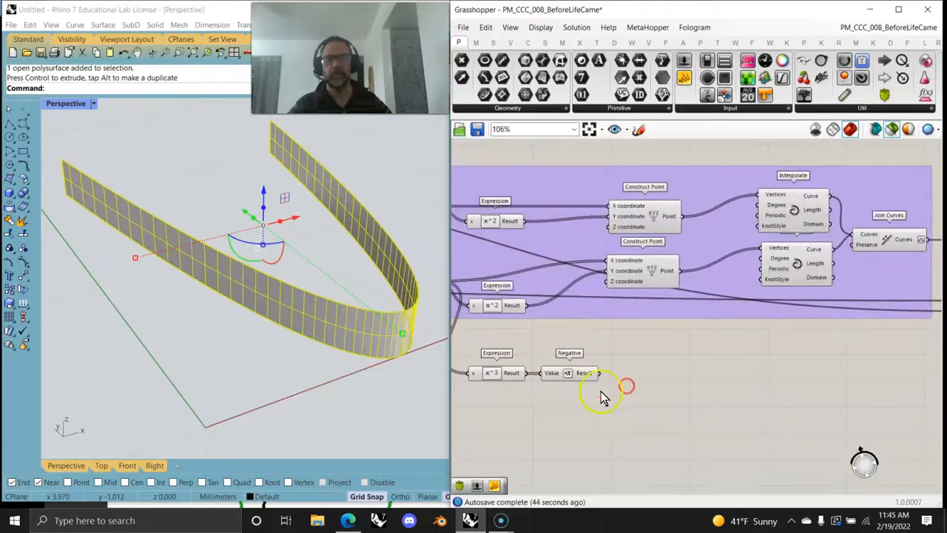
pyautogui.moveTo(597, 372); pyautogui.dragTo(605, 270)
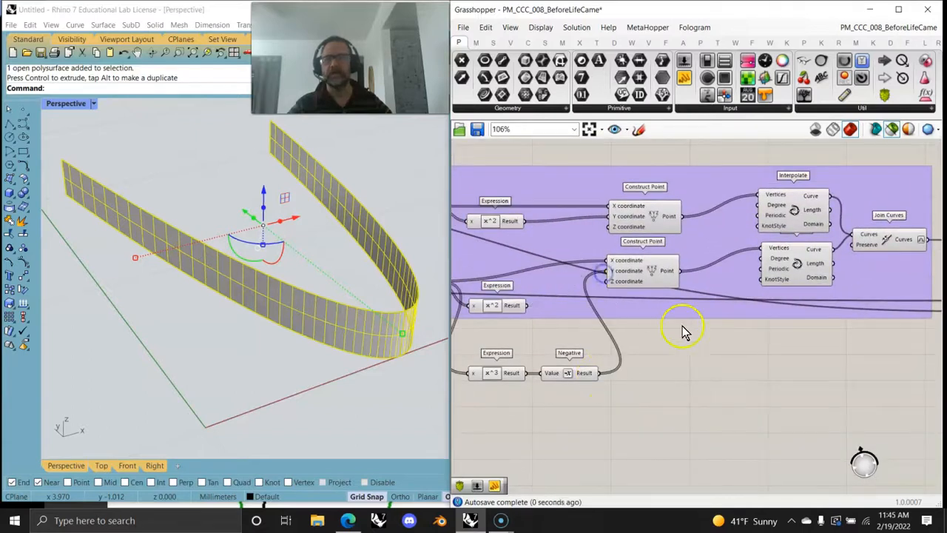
# - Bake the updated Extrusion output as a second polysurface, toggling the Group option in the bake attributes, and deselect the component
pyautogui.moveTo(841, 395); pyautogui.dragTo(602, 382, button='right')
pyautogui.scroll(-5, 603, 382)
pyautogui.moveTo(779, 388); pyautogui.dragTo(572, 384, button='right')
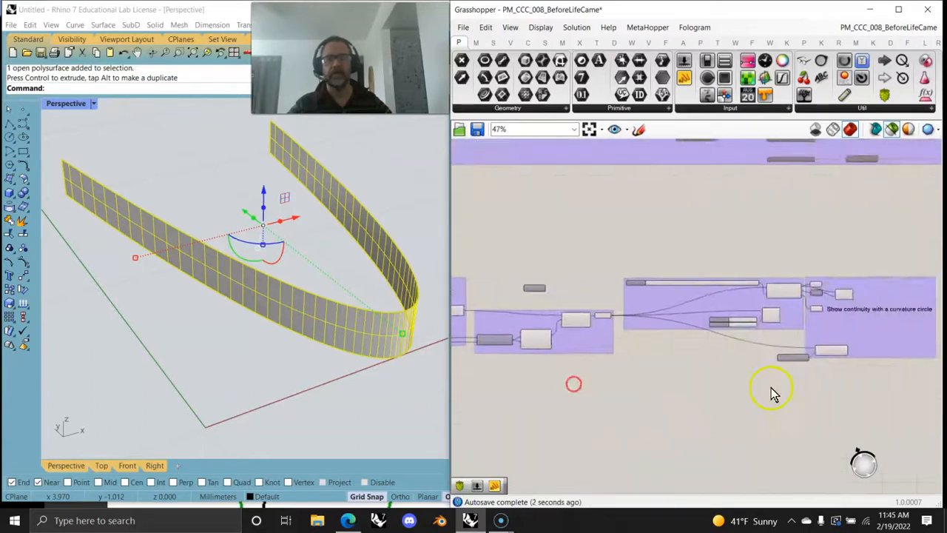
pyautogui.moveTo(822, 388); pyautogui.dragTo(684, 379, button='right')
pyautogui.scroll(3, 691, 370)
pyautogui.scroll(5, 694, 365)
pyautogui.click(688, 299)
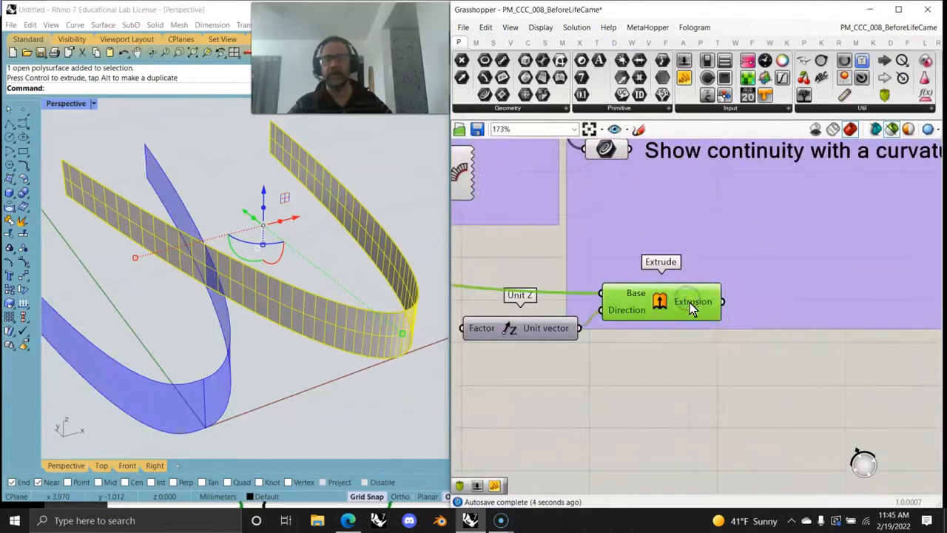
pyautogui.rightClick(689, 302)
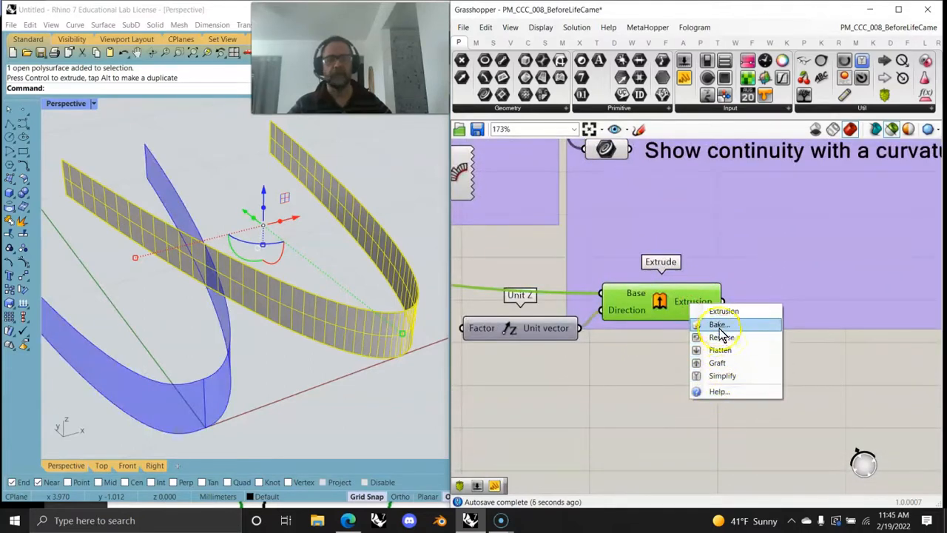
pyautogui.click(717, 323)
pyautogui.click(686, 394)
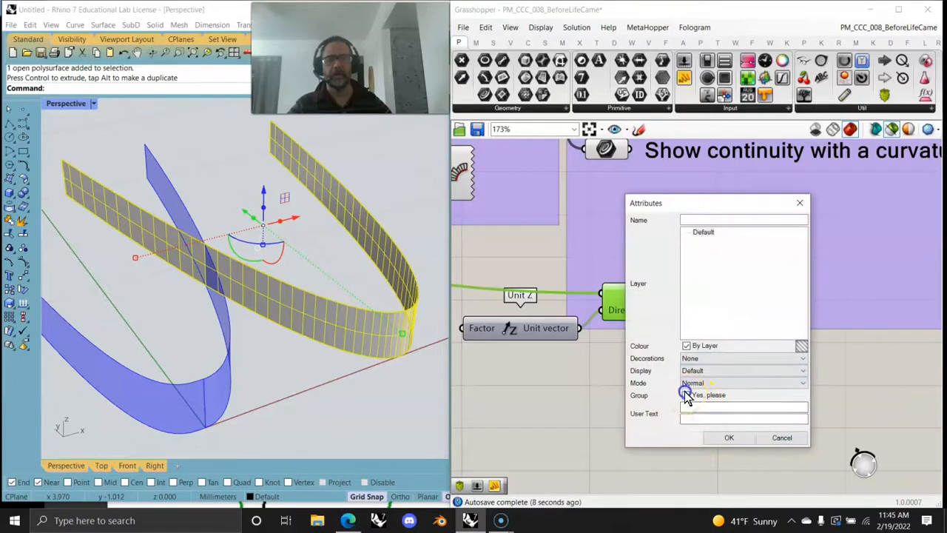
pyautogui.click(724, 437)
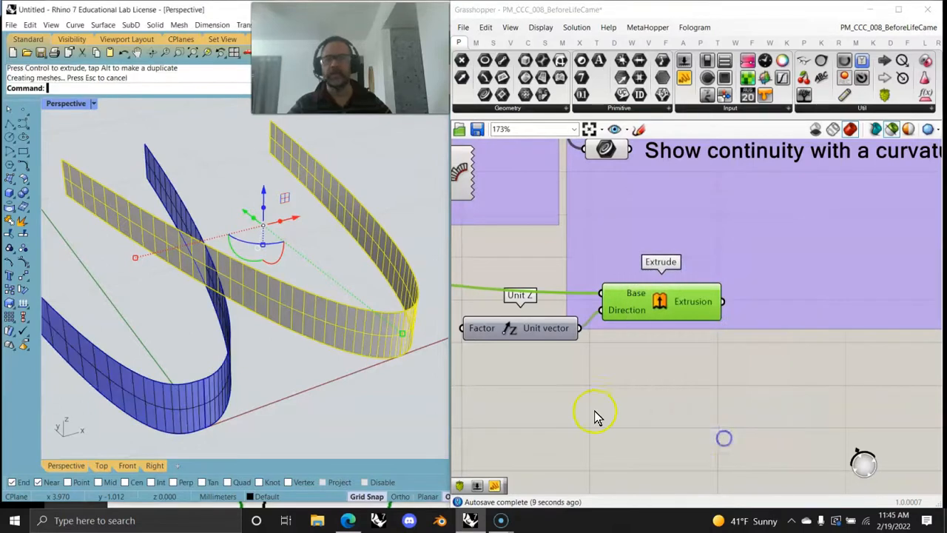
pyautogui.click(646, 412)
# - Select both baked polysurfaces in the Rhino viewport and run a Zebra surface analysis on them
pyautogui.moveTo(396, 328); pyautogui.dragTo(414, 445, button='right')
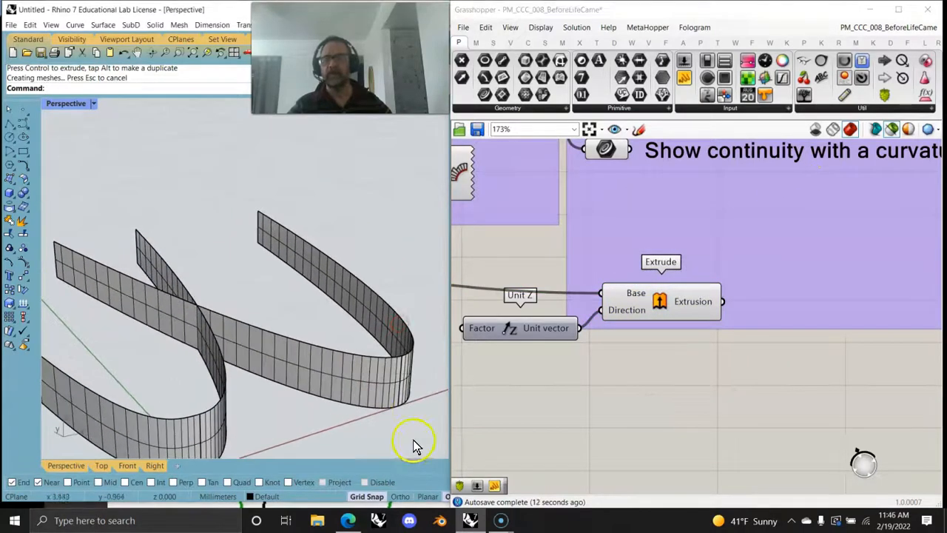
pyautogui.moveTo(413, 441); pyautogui.dragTo(153, 315)
pyautogui.moveTo(366, 9); pyautogui.dragTo(193, 14)
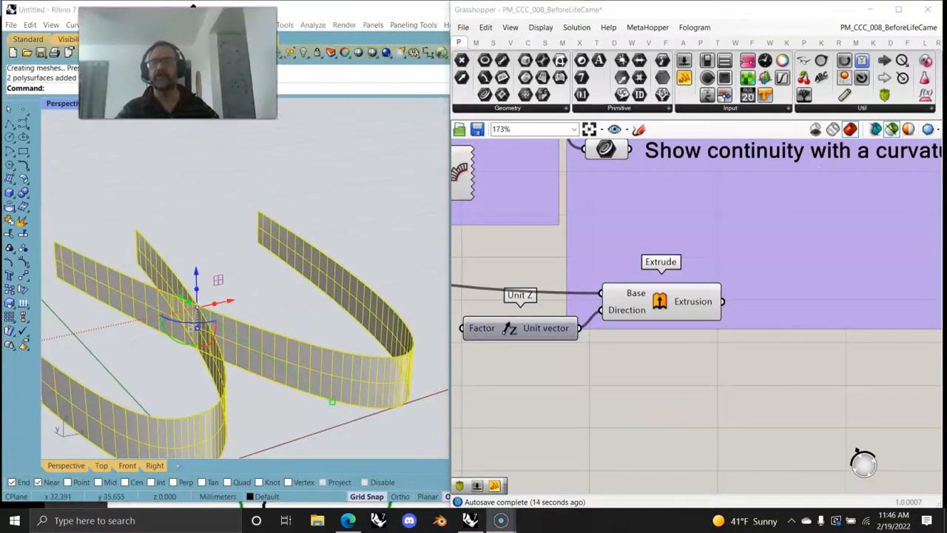
pyautogui.click(314, 25)
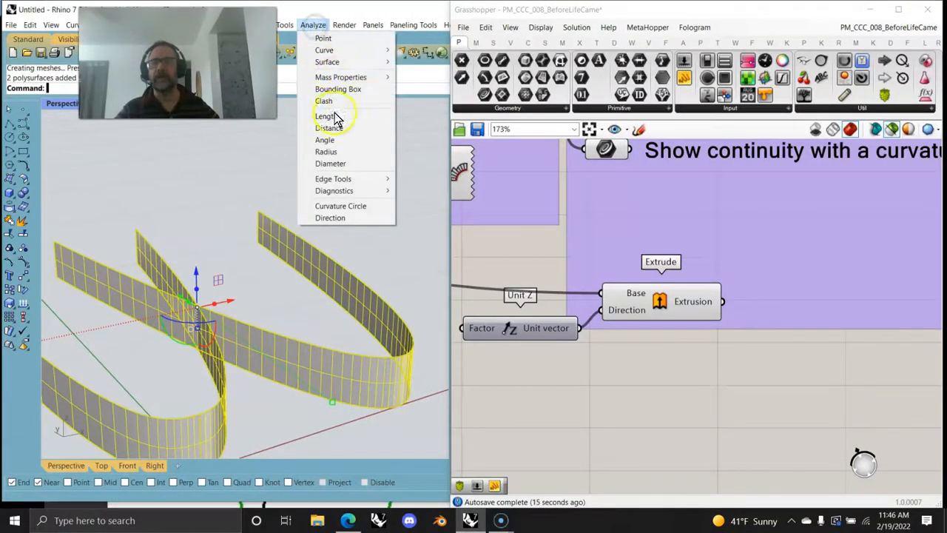
pyautogui.moveTo(328, 62)
pyautogui.click(423, 97)
# - Compare how the zebra stripes cross the joins of the two polysurfaces
pyautogui.click(320, 421)
pyautogui.moveTo(287, 453)
pyautogui.mouseDown(button='right')
pyautogui.moveTo(281, 423)
pyautogui.moveTo(287, 447)
pyautogui.moveTo(272, 451)
pyautogui.mouseUp(button='right')
pyautogui.scroll(-5, 287, 435)
pyautogui.scroll(8, 253, 442)
pyautogui.scroll(10, 261, 440)
pyautogui.moveTo(266, 433); pyautogui.dragTo(358, 382, button='right')
pyautogui.scroll(8, 282, 436)
pyautogui.scroll(5, 282, 435)
pyautogui.scroll(-5, 282, 435)
# - Close the Zebra analysis and delete both baked polysurfaces
pyautogui.click(189, 309)
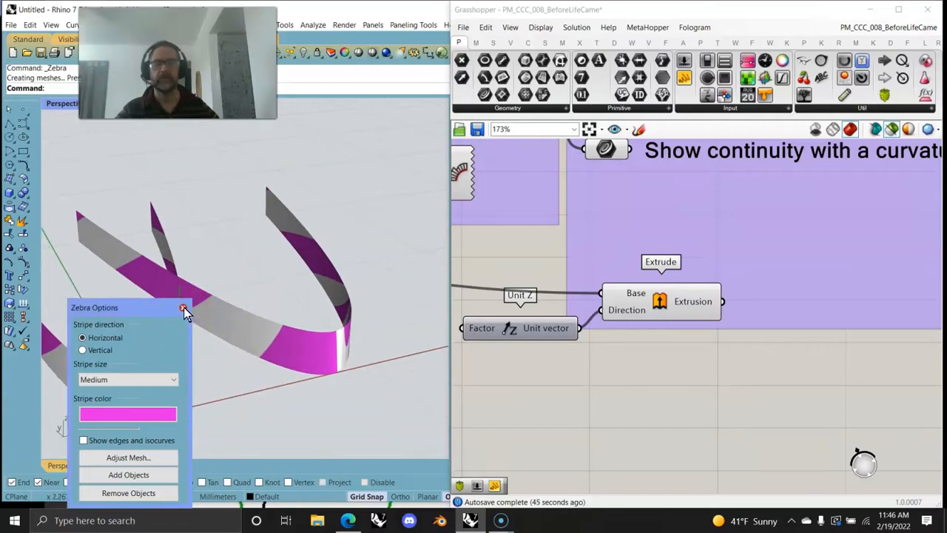
pyautogui.click(184, 307)
pyautogui.moveTo(325, 411)
pyautogui.mouseDown()
pyautogui.moveTo(143, 303)
pyautogui.moveTo(133, 284)
pyautogui.mouseUp()
pyautogui.press('Delete')
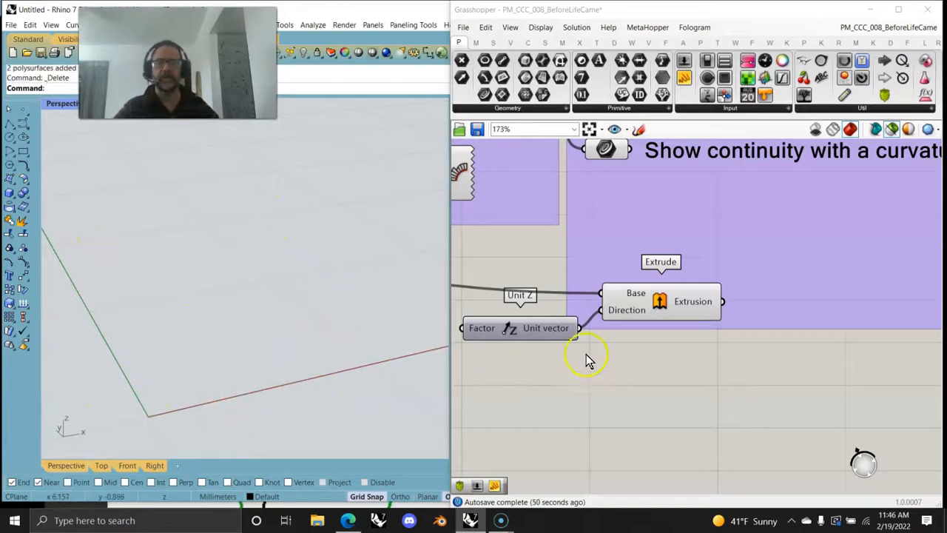
# - Turn off the selected-only preview and examine the curvature graph, circle and extrusion around the curve's vertex
pyautogui.scroll(-3, 587, 359)
pyautogui.click(891, 128)
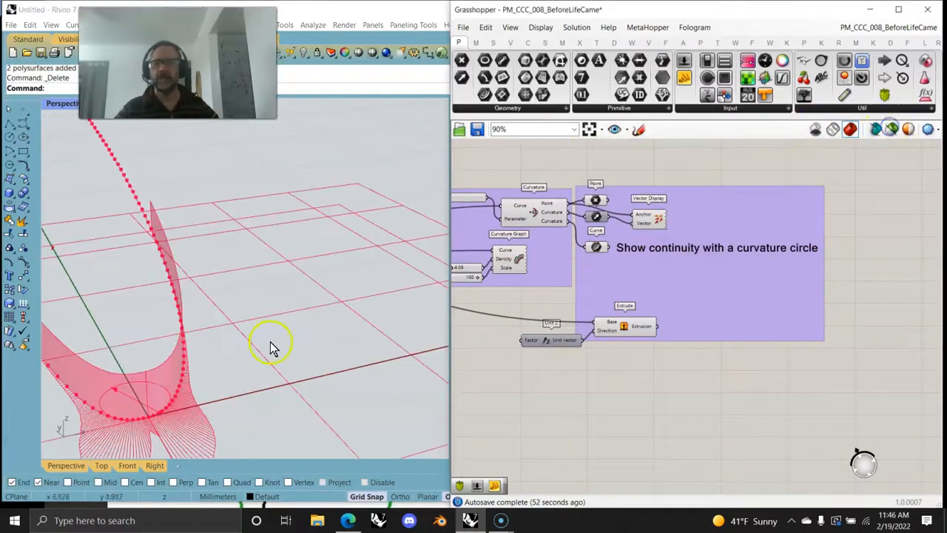
pyautogui.rightClick(120, 425)
pyautogui.keyDown('shift'); pyautogui.moveTo(125, 425); pyautogui.dragTo(241, 372, button='right'); pyautogui.keyUp('shift')
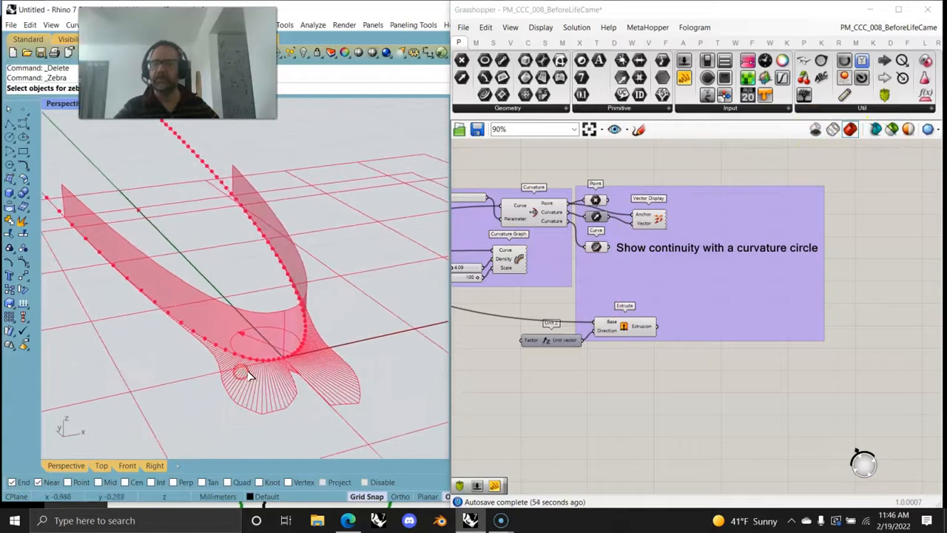
pyautogui.scroll(5, 241, 372)
pyautogui.moveTo(312, 368)
pyautogui.keyDown('shift'); pyautogui.mouseDown(button='right')
pyautogui.moveTo(303, 360)
pyautogui.moveTo(321, 372)
pyautogui.moveTo(303, 371)
pyautogui.moveTo(317, 370)
pyautogui.mouseUp(button='right'); pyautogui.keyUp('shift')
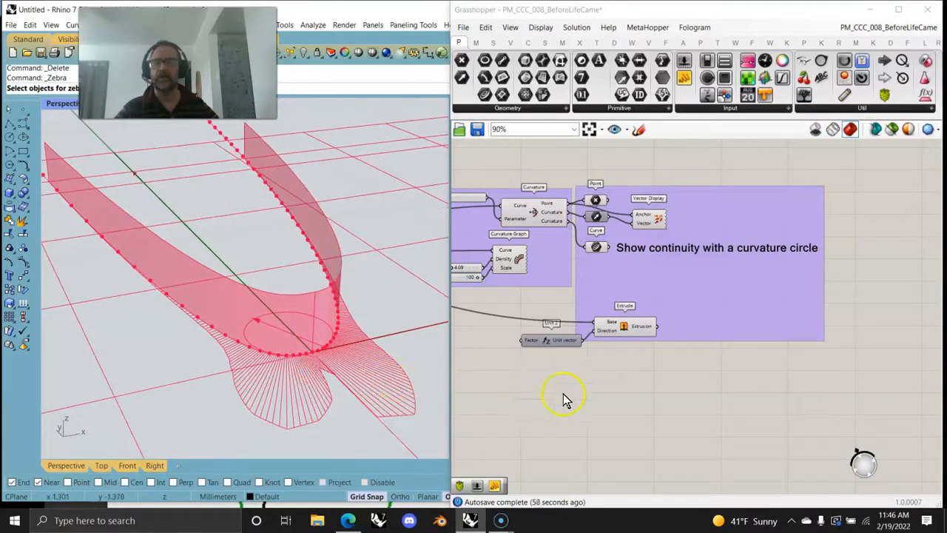
# - Find the "2. TOTAL MATTER" text on the Grasshopper canvas and read its paragraph
pyautogui.moveTo(532, 402); pyautogui.dragTo(717, 375, button='right')
pyautogui.scroll(-2, 626, 378)
pyautogui.moveTo(546, 369); pyautogui.dragTo(722, 380, button='right')
pyautogui.moveTo(604, 373); pyautogui.dragTo(634, 388, button='right')
pyautogui.scroll(-4, 716, 363)
pyautogui.scroll(-3, 780, 334)
pyautogui.moveTo(827, 325); pyautogui.dragTo(644, 345, button='right')
pyautogui.moveTo(853, 310); pyautogui.dragTo(672, 341, button='right')
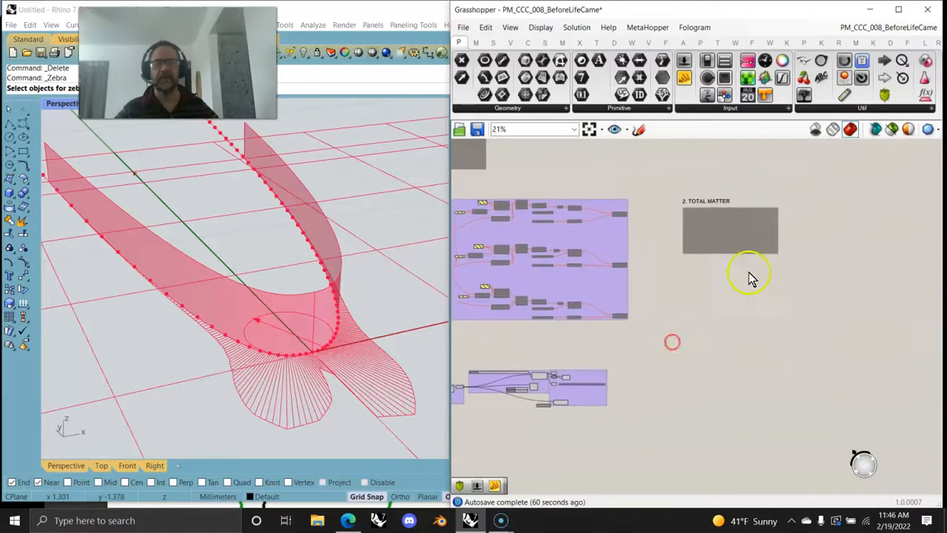
pyautogui.scroll(8, 732, 259)
pyautogui.scroll(3, 694, 268)
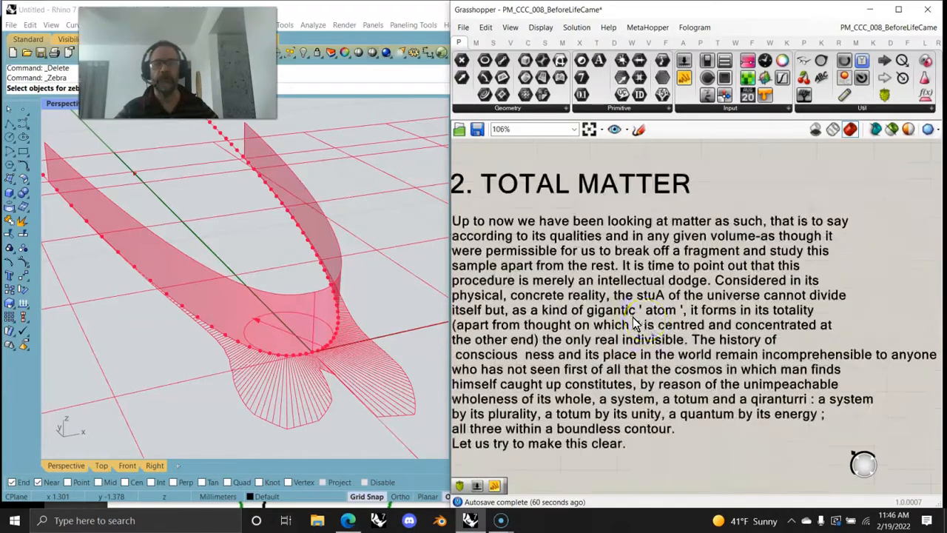
pyautogui.moveTo(665, 314); pyautogui.dragTo(651, 313, button='right')
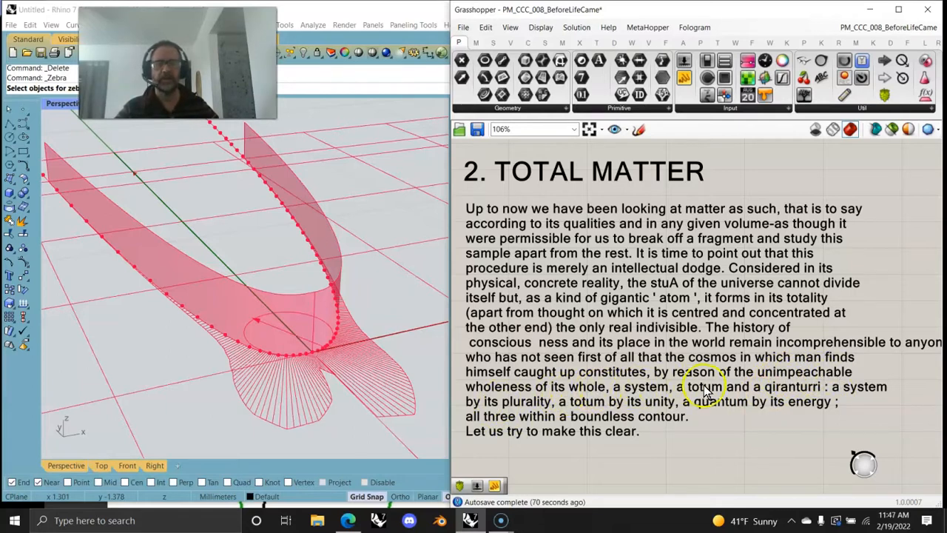
# - Review the closing lines of the TOTAL MATTER paragraph in its Scribble Properties, and accept the dialog
pyautogui.doubleClick(787, 388)
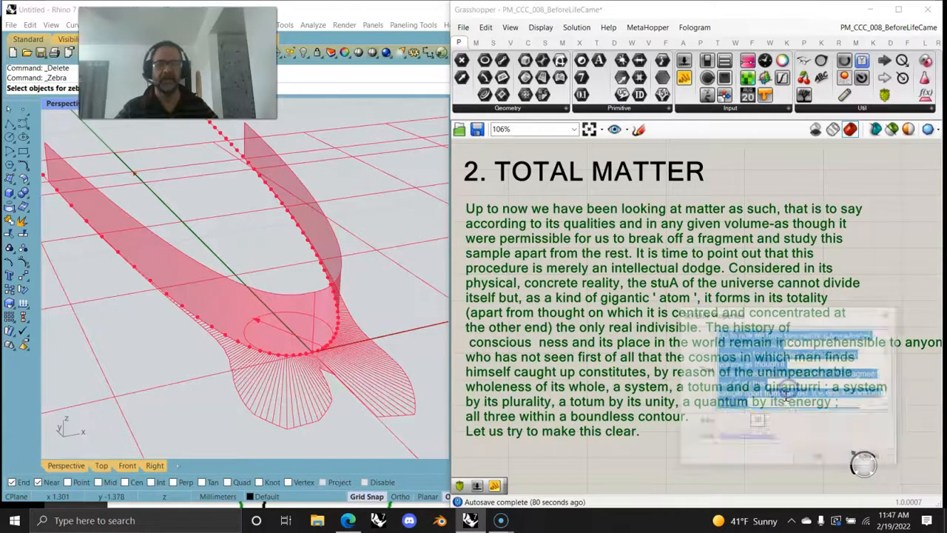
pyautogui.scroll(-3, 762, 397)
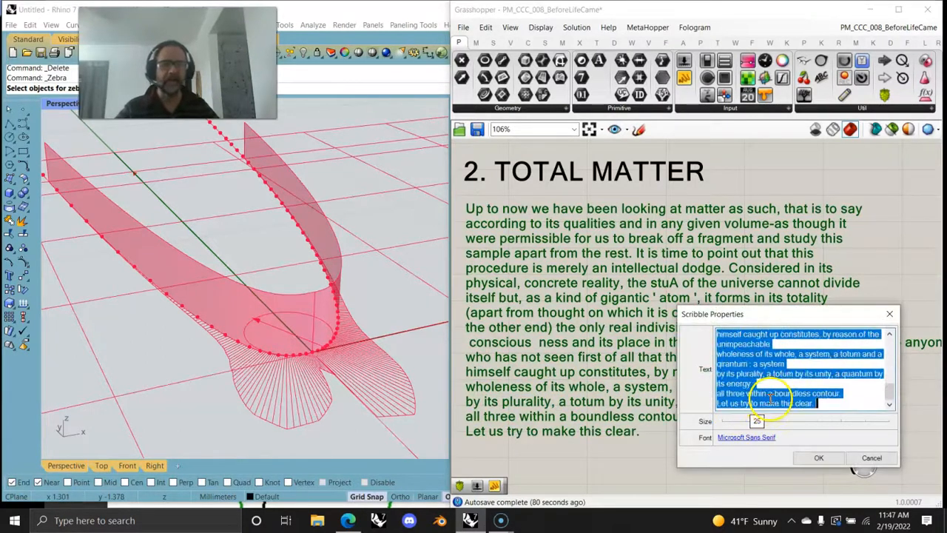
pyautogui.doubleClick(859, 374)
pyautogui.click(827, 456)
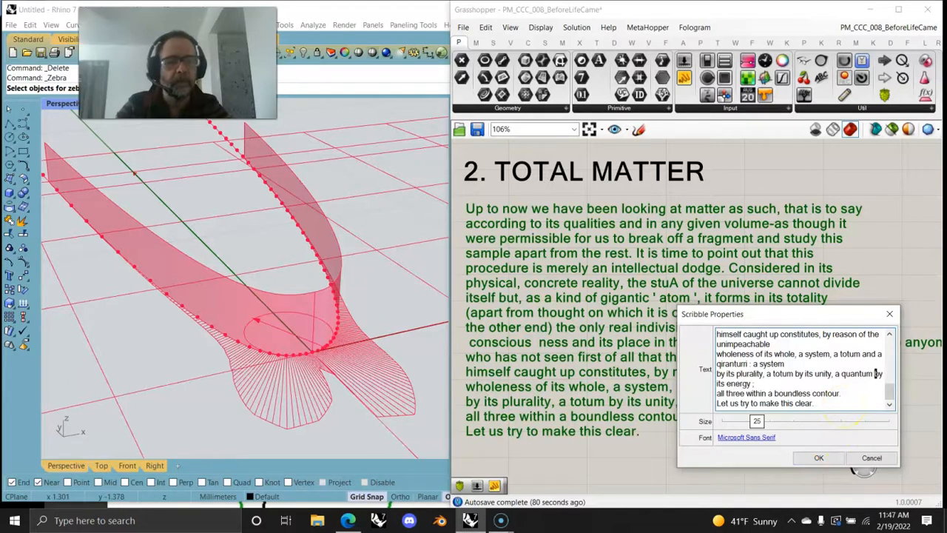
pyautogui.click(819, 457)
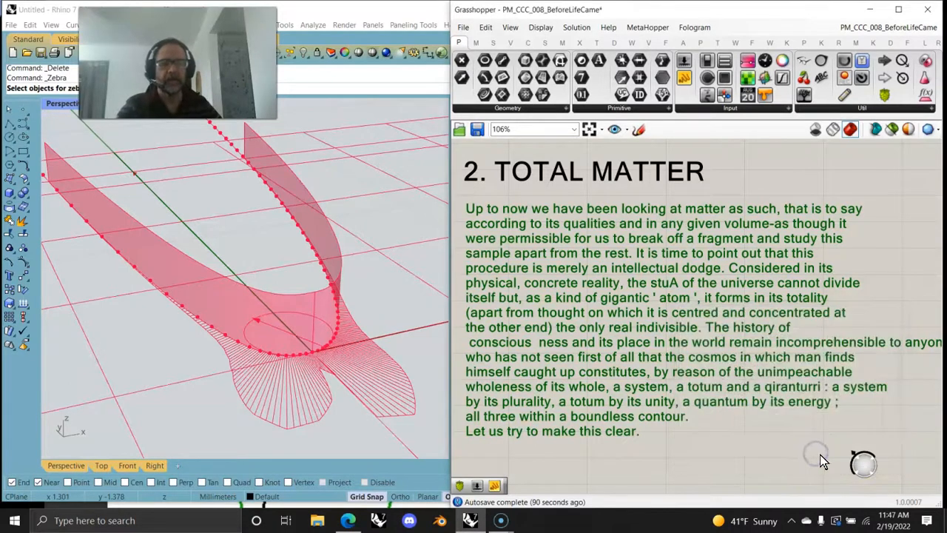
# - Correct the misread word "qiranturri :" to "quantum:" in the TOTAL MATTER paragraph's scribble text and accept the change
pyautogui.doubleClick(787, 388)
pyautogui.scroll(-3, 813, 390)
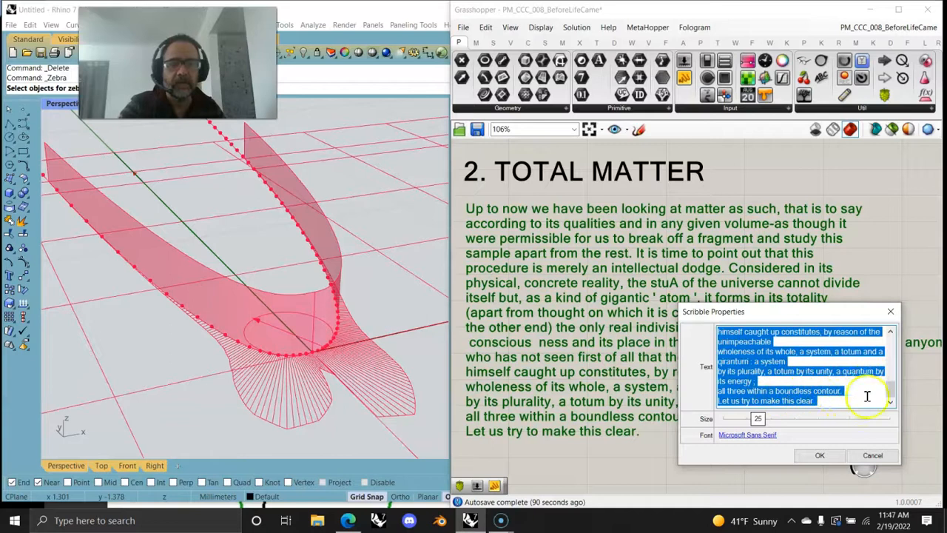
pyautogui.moveTo(677, 381); pyautogui.dragTo(513, 382)
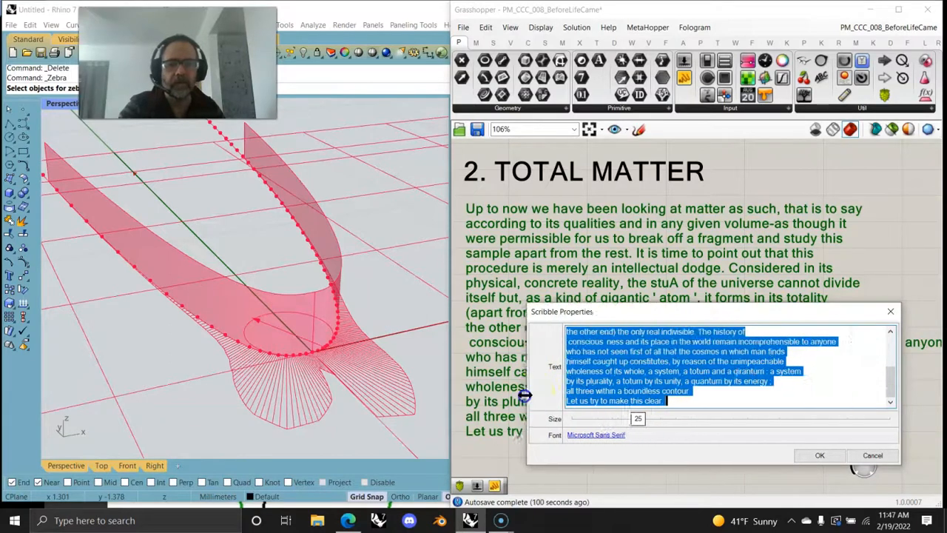
pyautogui.click(734, 372)
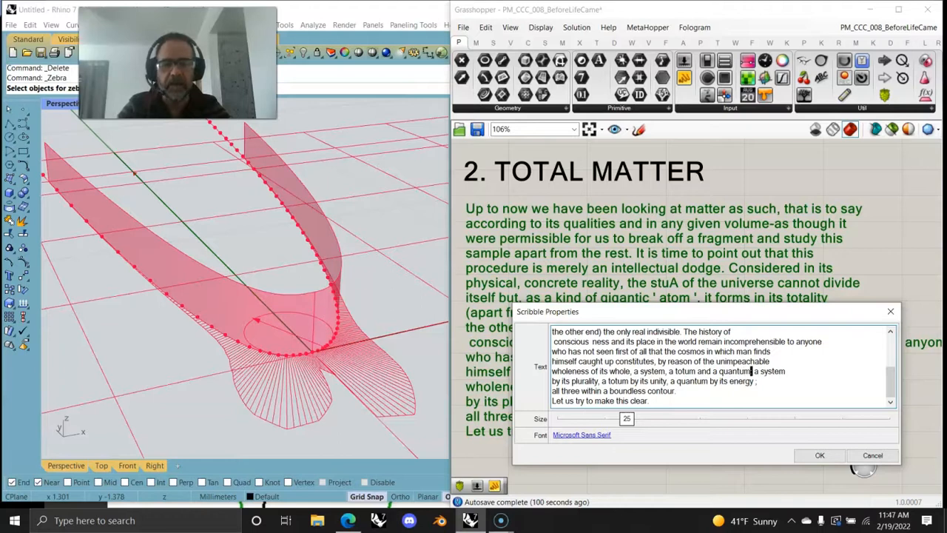
pyautogui.click(813, 455)
pyautogui.scroll(-3, 725, 377)
pyautogui.scroll(3, 721, 366)
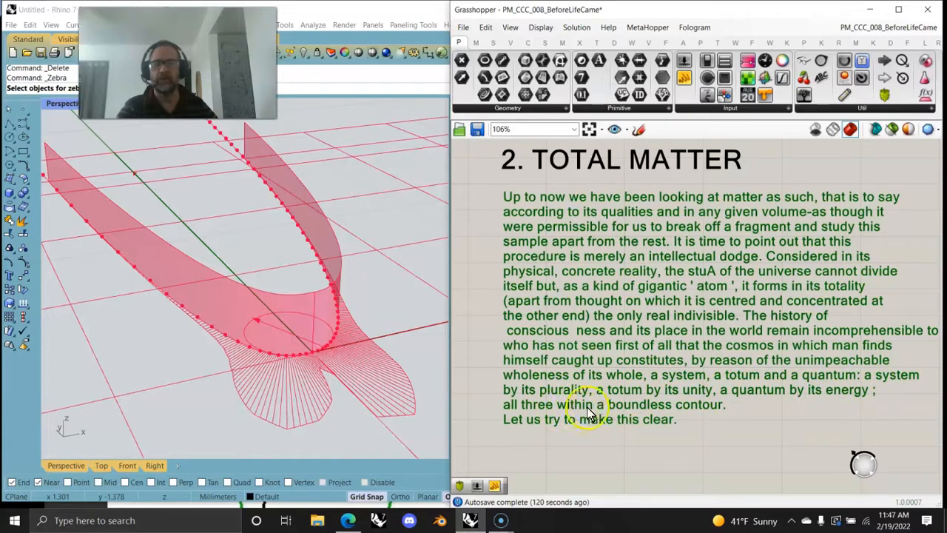
pyautogui.scroll(-2, 592, 407)
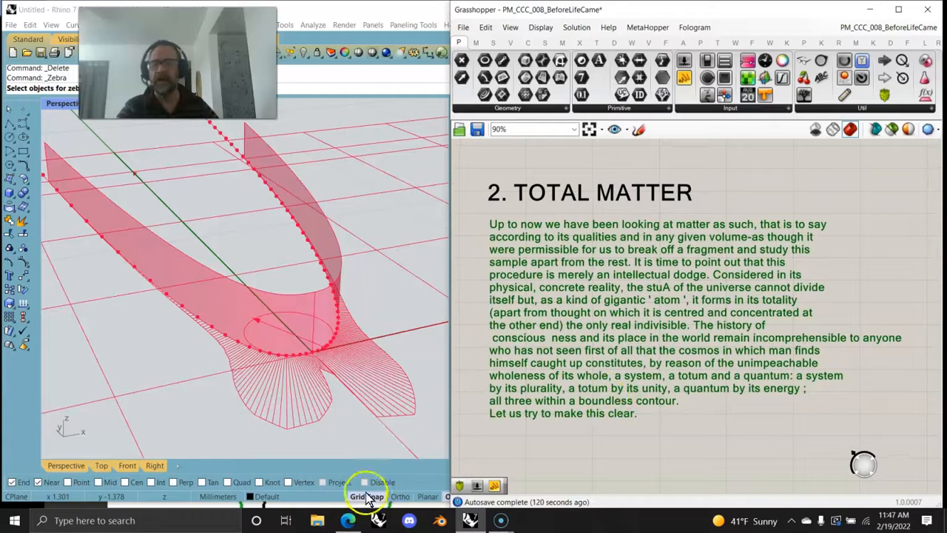
# - Switch to the browser and find the "2. TOTAL MATTER" heading in the Phenomenon of Man PDF
pyautogui.click(347, 521)
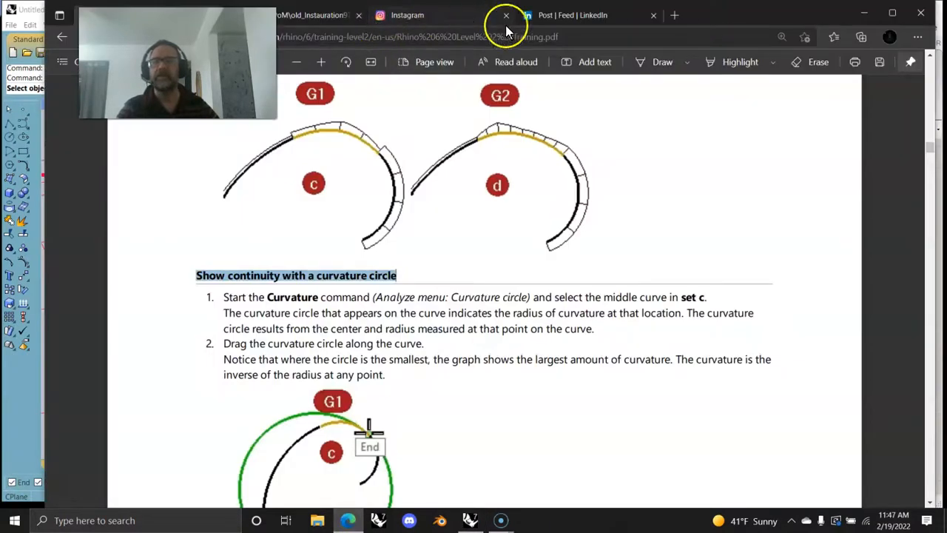
pyautogui.click(338, 21)
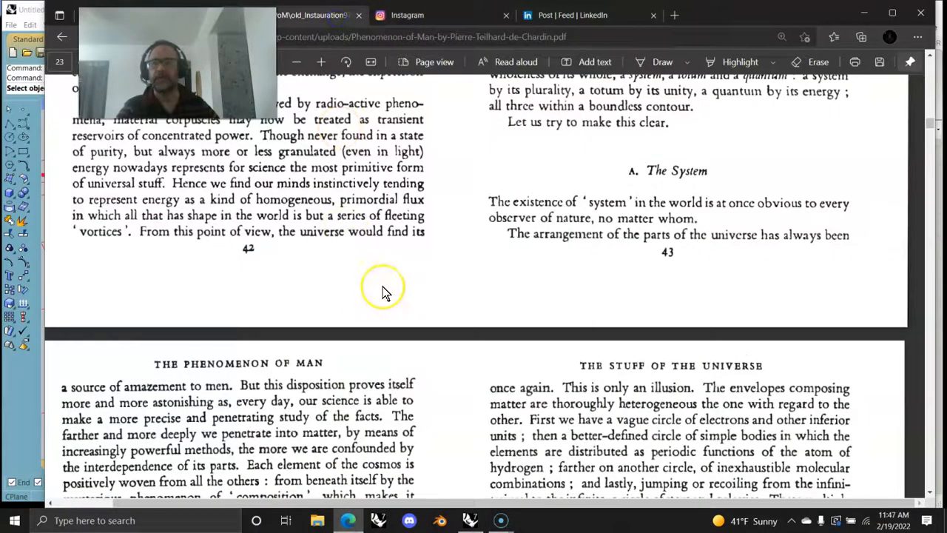
pyautogui.scroll(2, 384, 289)
pyautogui.scroll(2, 386, 290)
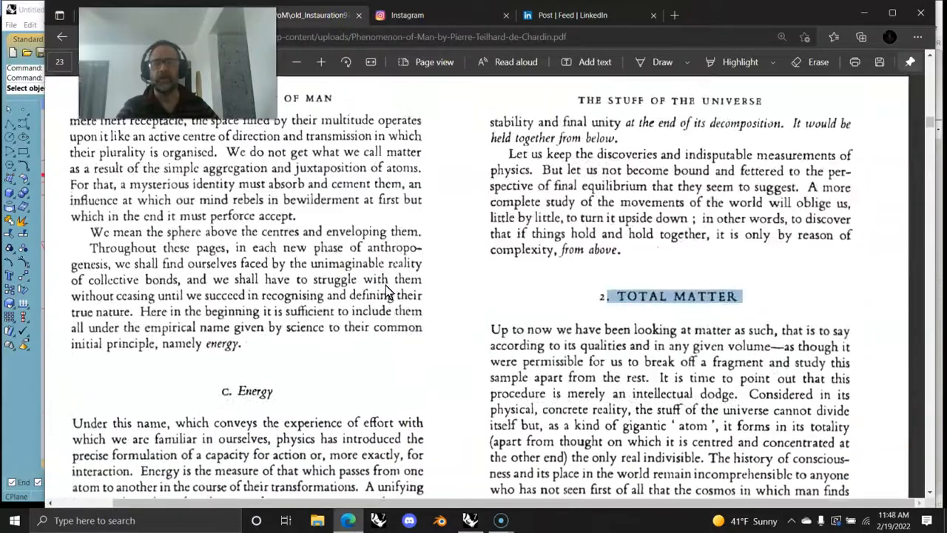
# - Skim the PDF from The Totum and The Quantum to The Evolution of Matter, revisit the TOTAL MATTER passage, and return to Grasshopper
pyautogui.scroll(-10, 386, 287)
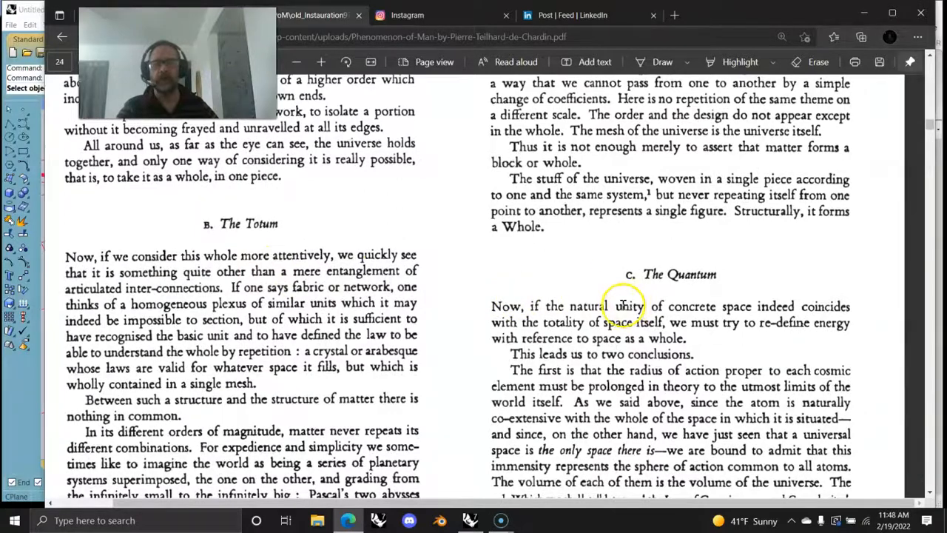
pyautogui.scroll(-3, 621, 304)
pyautogui.scroll(-7, 592, 310)
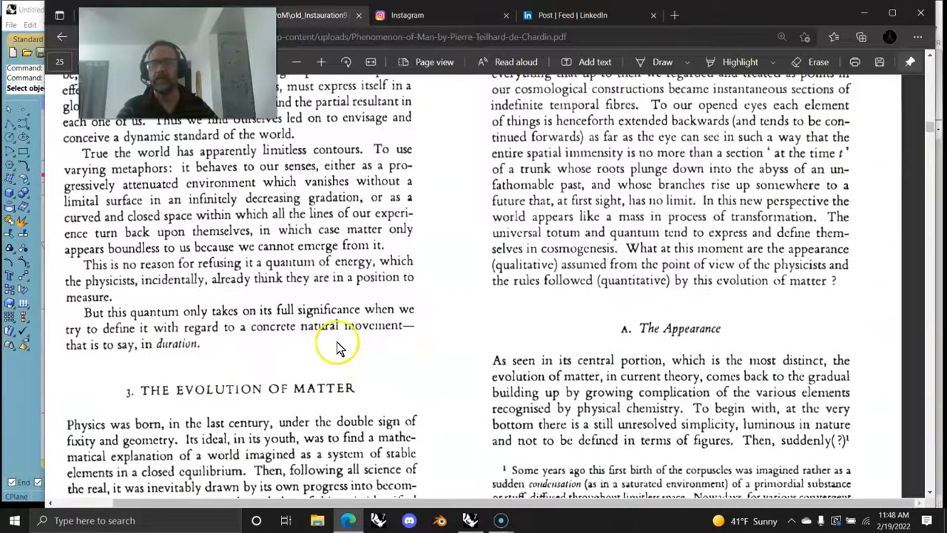
pyautogui.scroll(4, 337, 347)
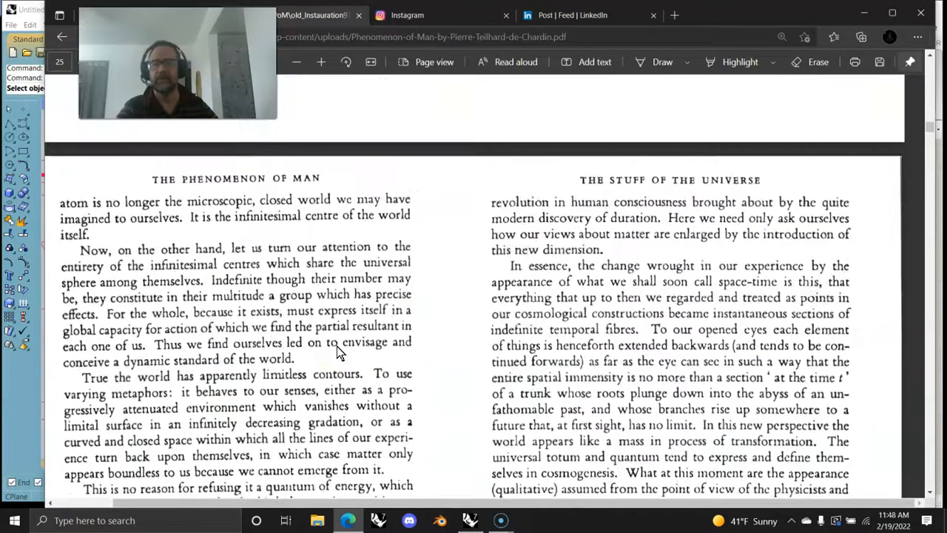
pyautogui.scroll(-1, 341, 345)
pyautogui.scroll(-4, 338, 344)
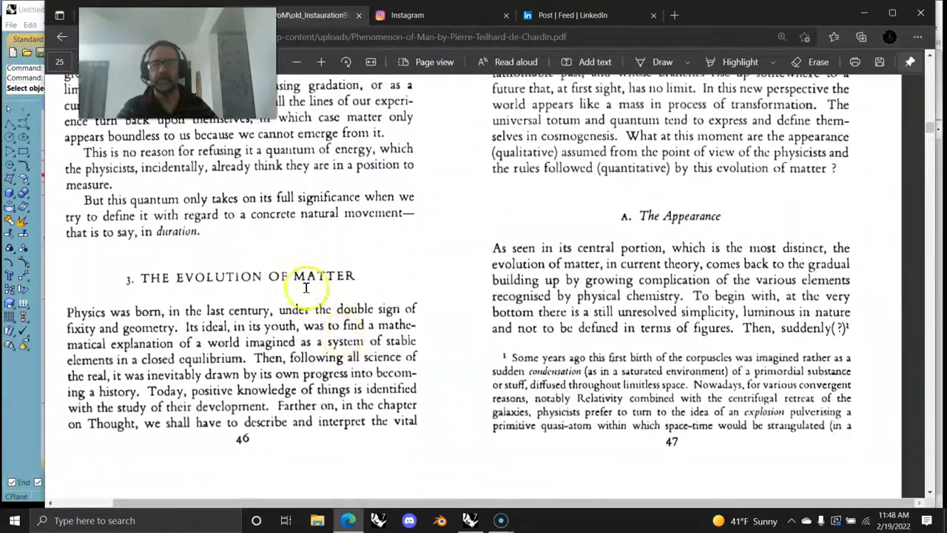
pyautogui.scroll(10, 293, 271)
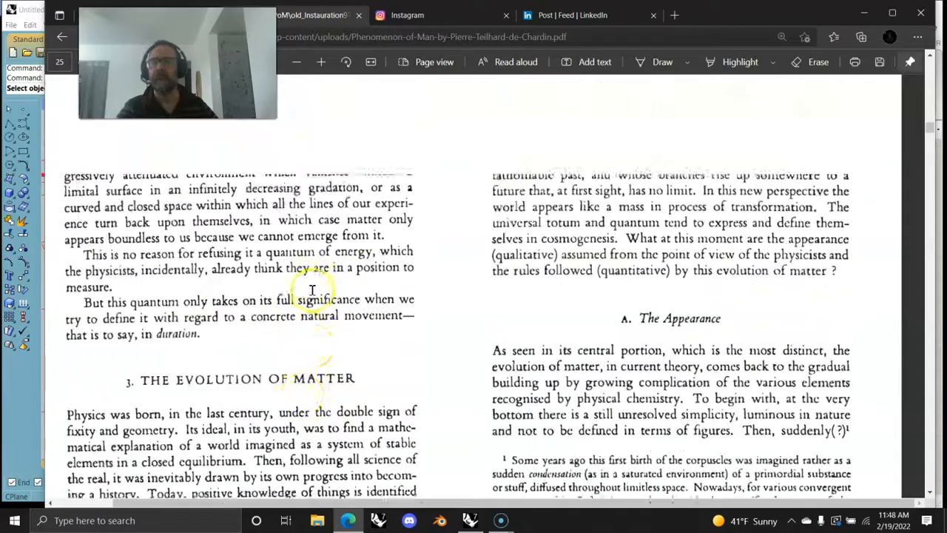
pyautogui.scroll(5, 311, 292)
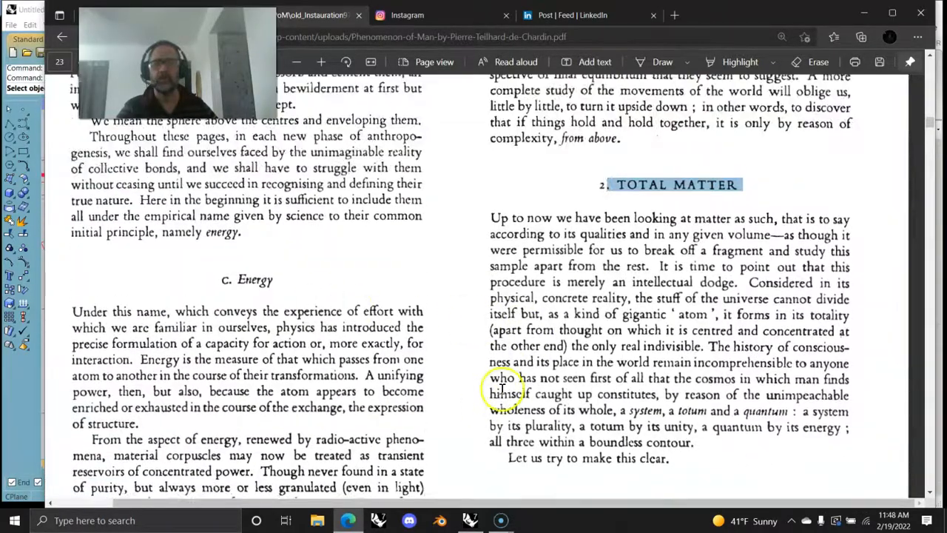
pyautogui.click(471, 519)
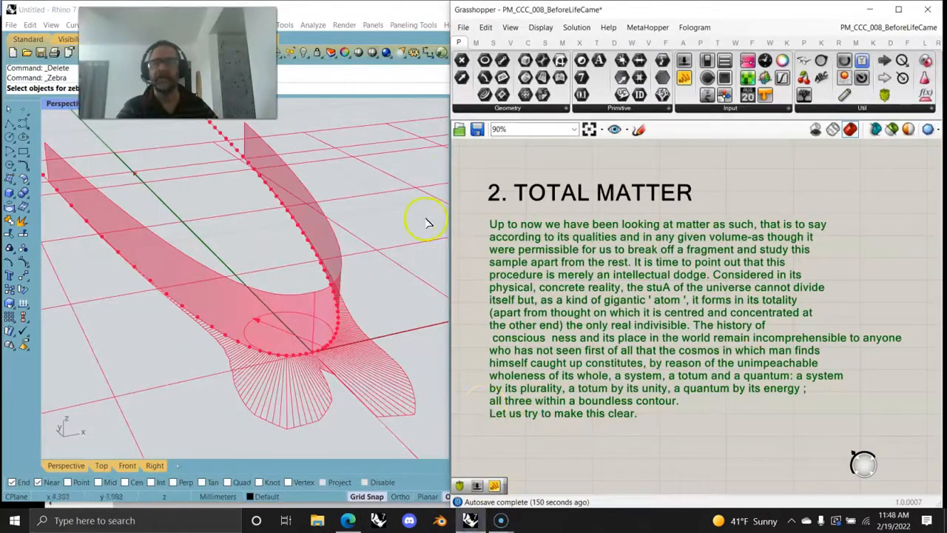